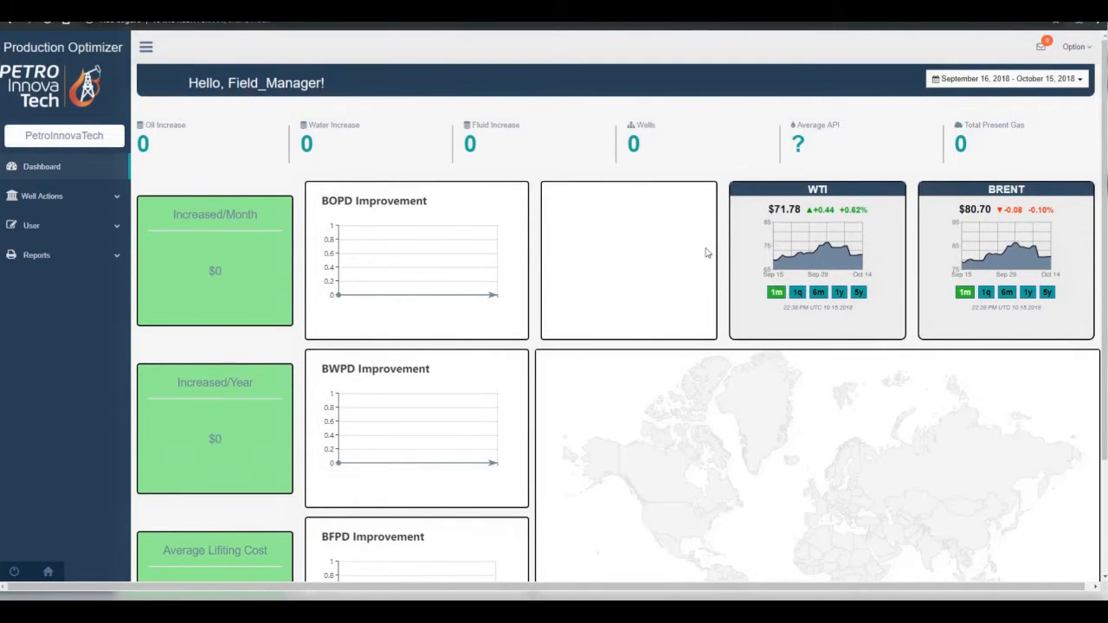
- Look over the dashboard and open the well actions to add a new well
scroll(690, 270, down, 3)
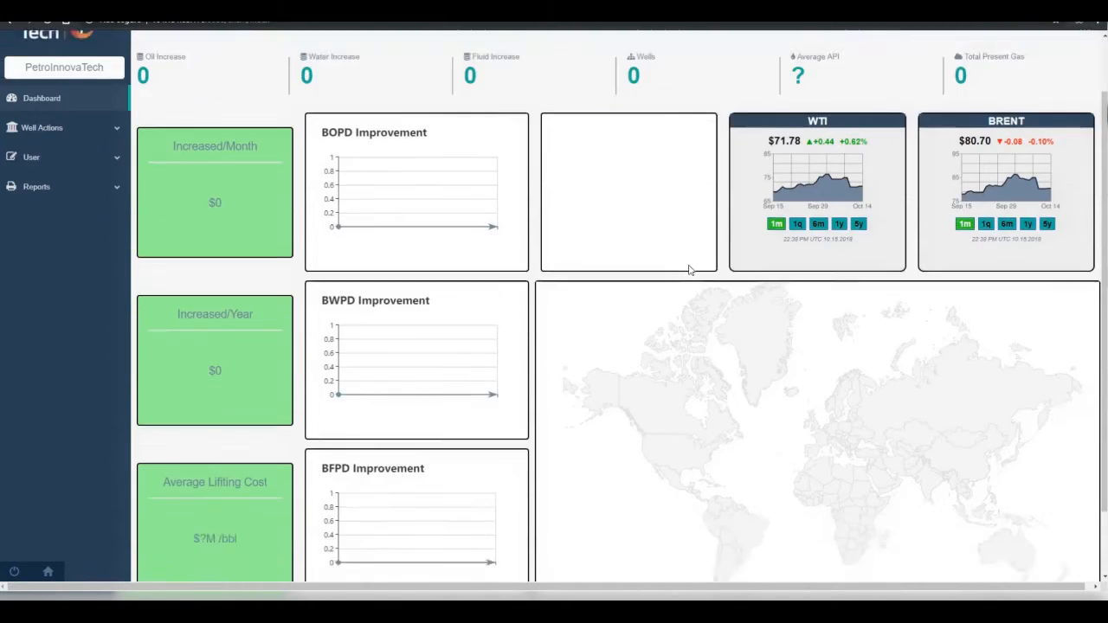
scroll(689, 270, up, 2)
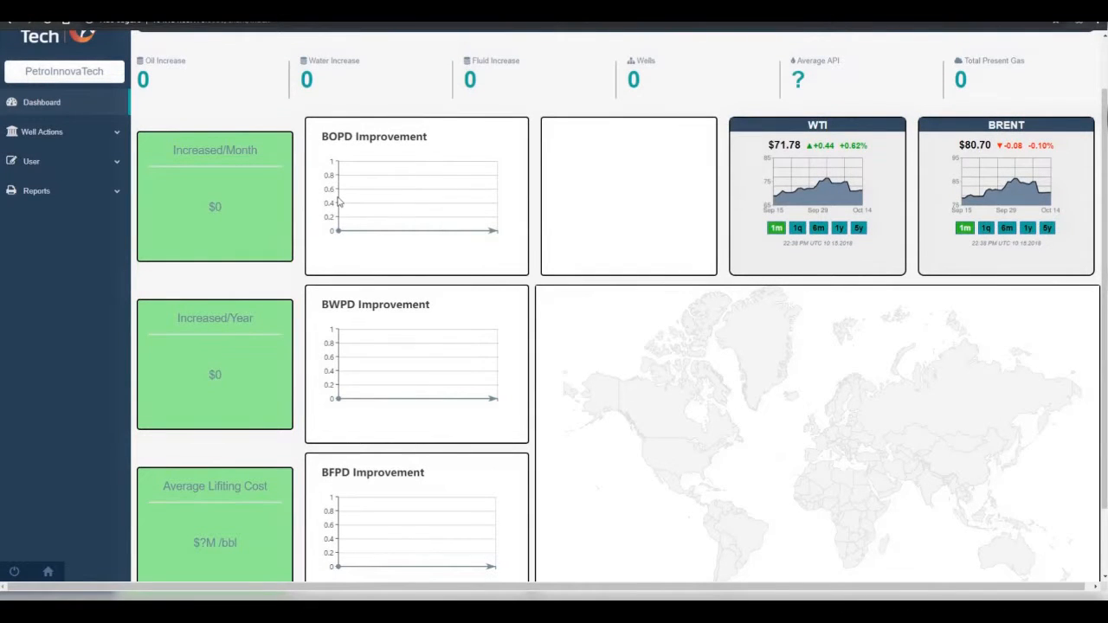
click(35, 134)
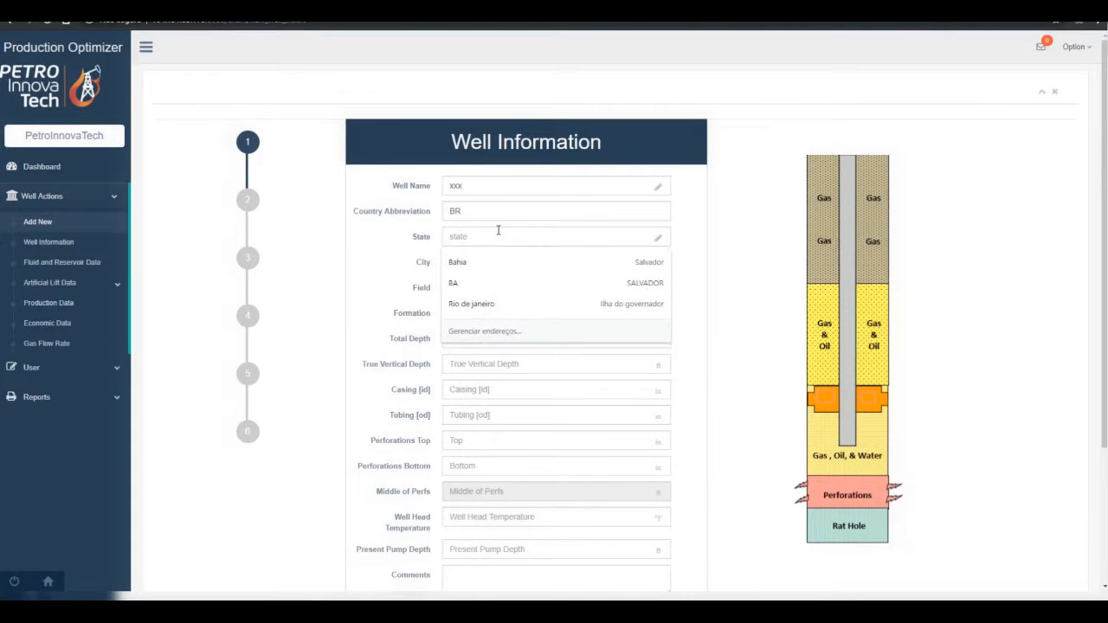
- Fill in the well's location with state Bahia, city Salvador and field Salvador
text(Bahia)
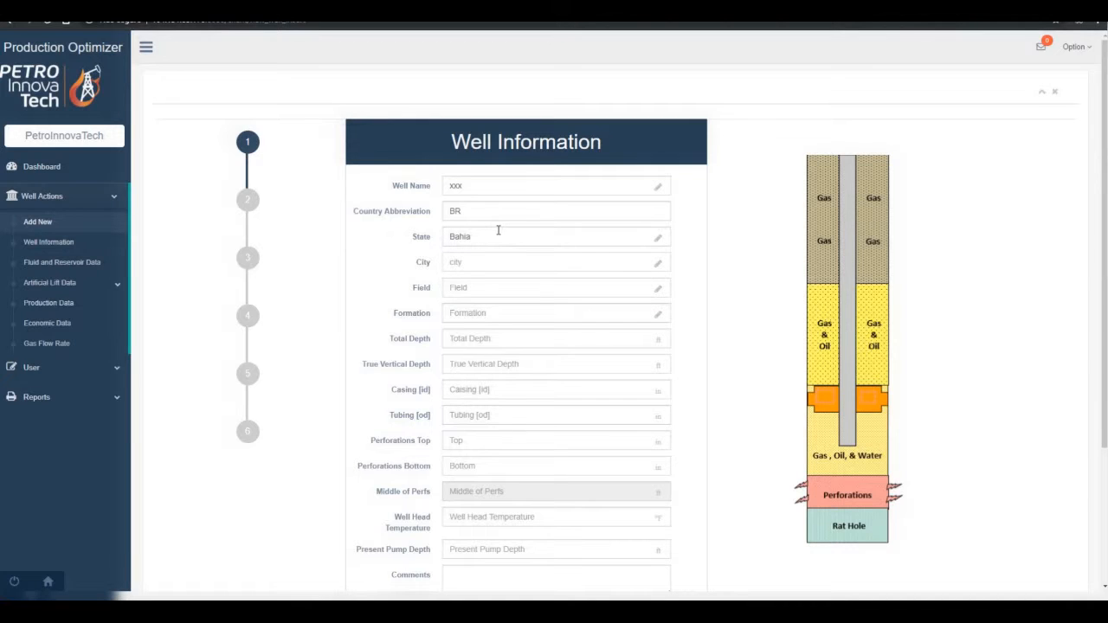
text(Salvador)
key(Tab)
text(Salv)
key(Tab)
click(493, 288)
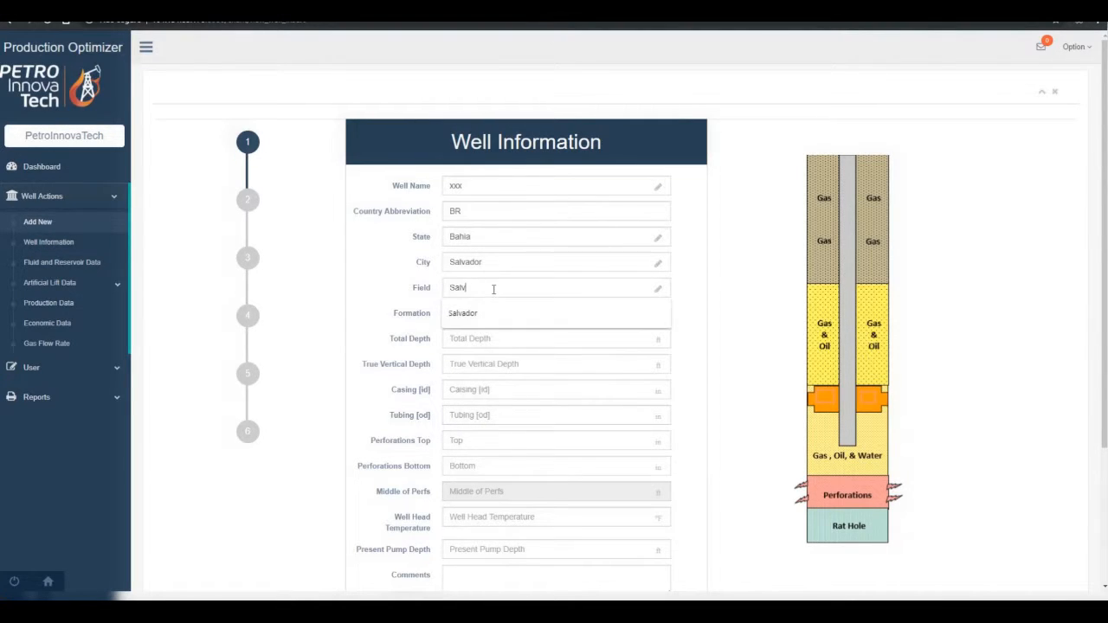
click(488, 314)
- Set the formation to Água Grande and both the total depth and true vertical depth to 5600
click(487, 314)
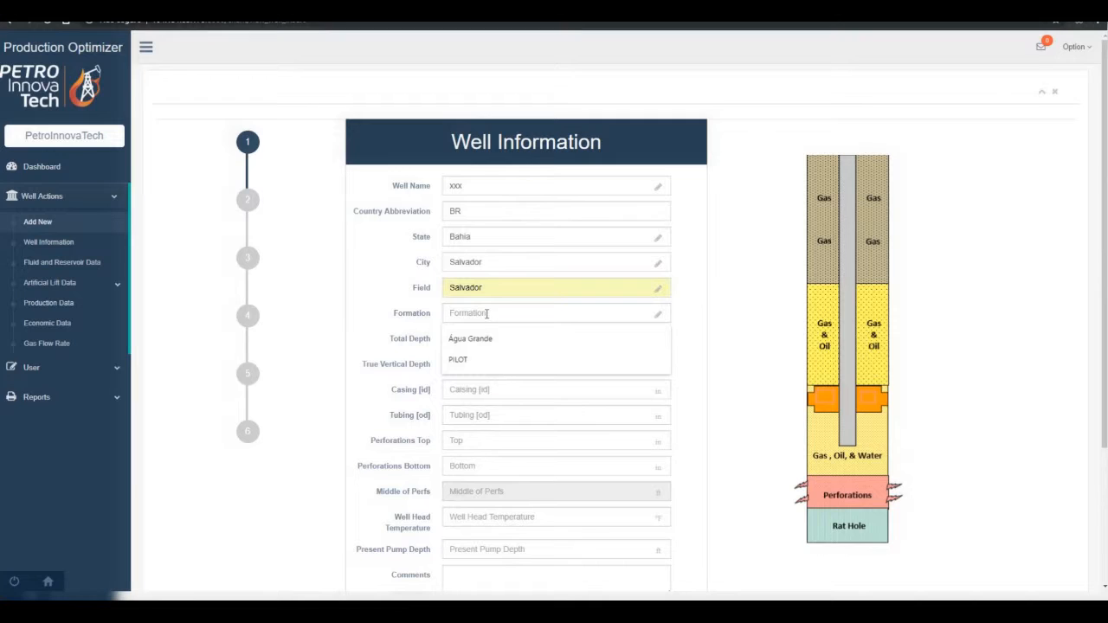
click(484, 337)
click(483, 338)
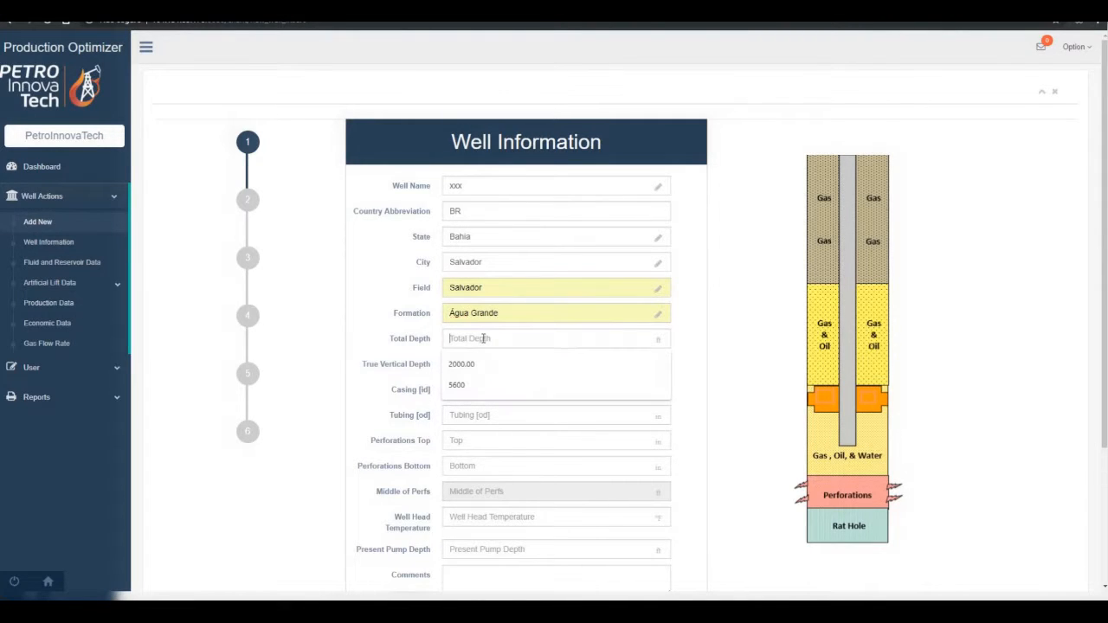
click(457, 384)
click(476, 367)
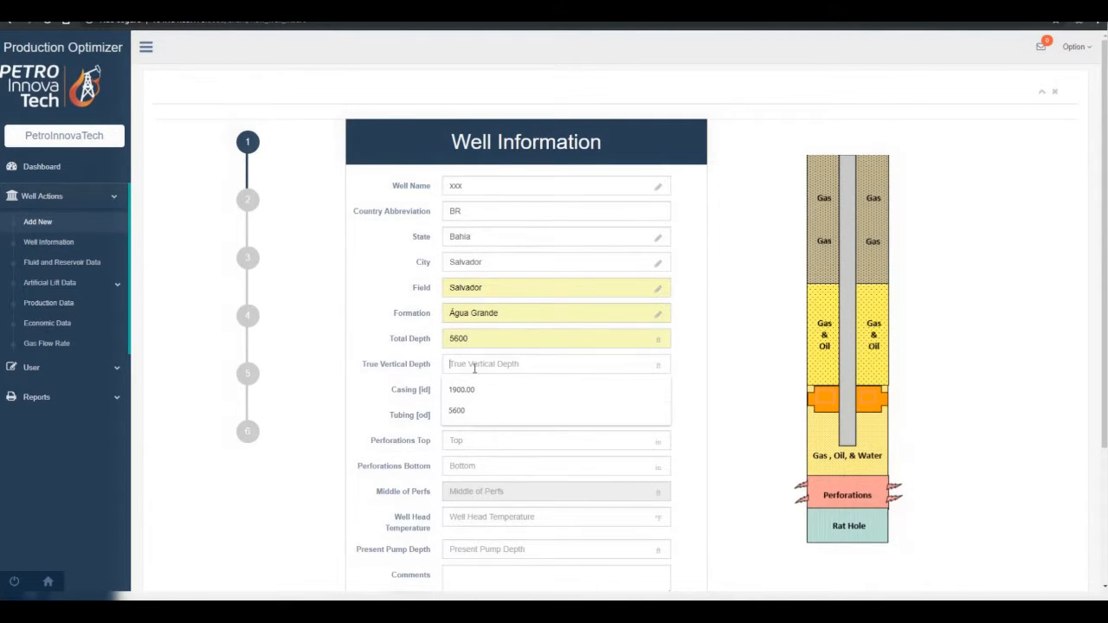
click(470, 411)
- Set the casing inner diameter to 4.51 and the tubing outer diameter to 2.875
click(472, 391)
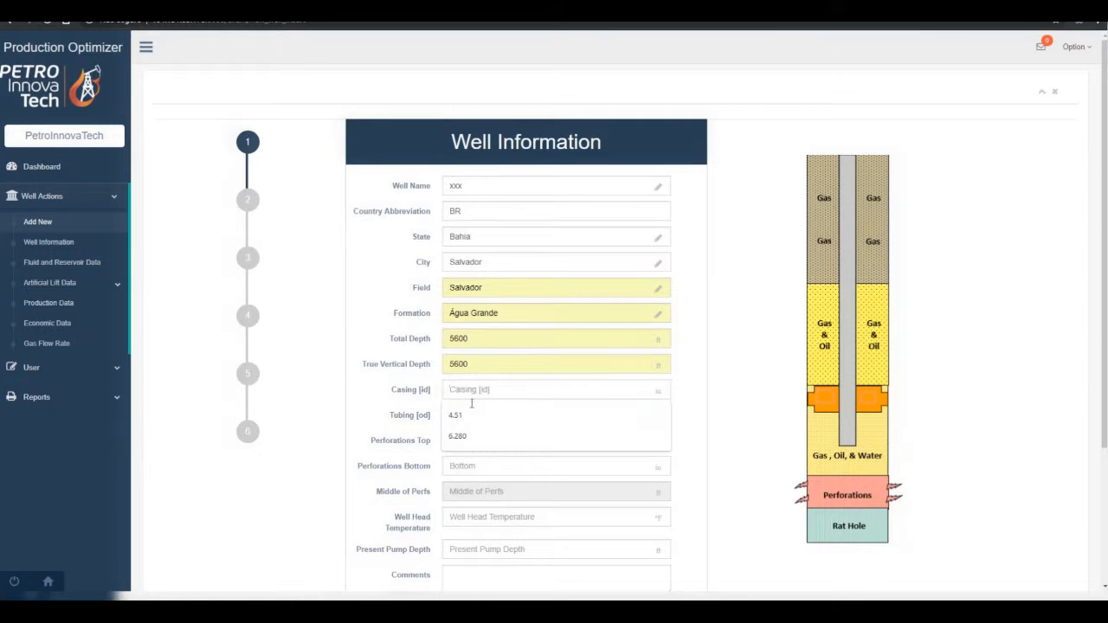
click(471, 410)
click(470, 414)
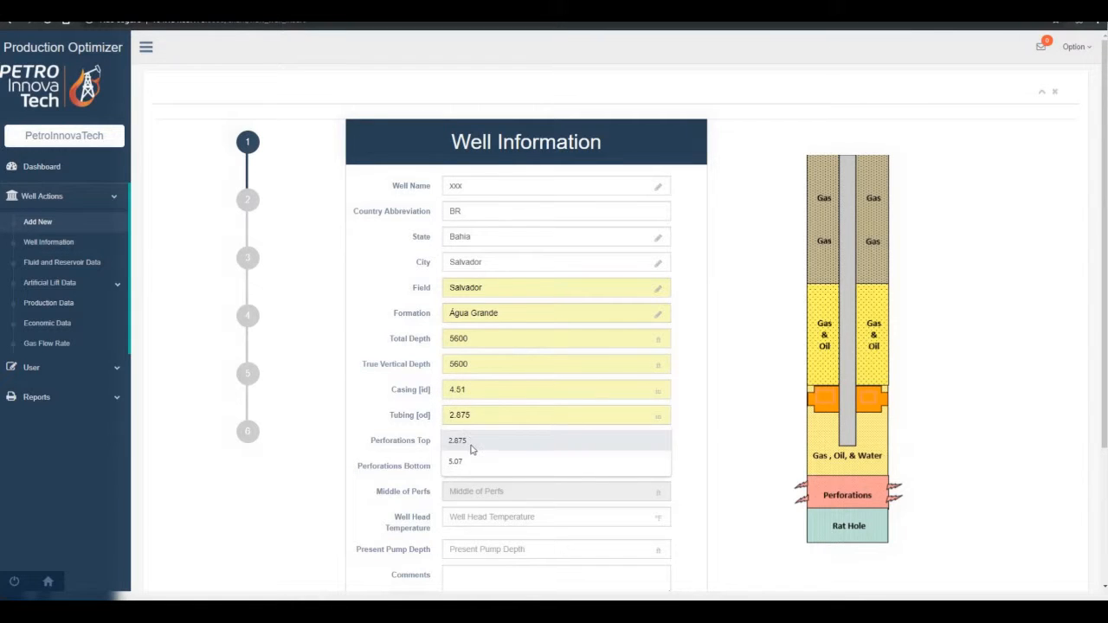
click(471, 441)
- Set the top of the perforations to 5562 and the bottom to 5568
click(471, 442)
click(470, 486)
click(476, 467)
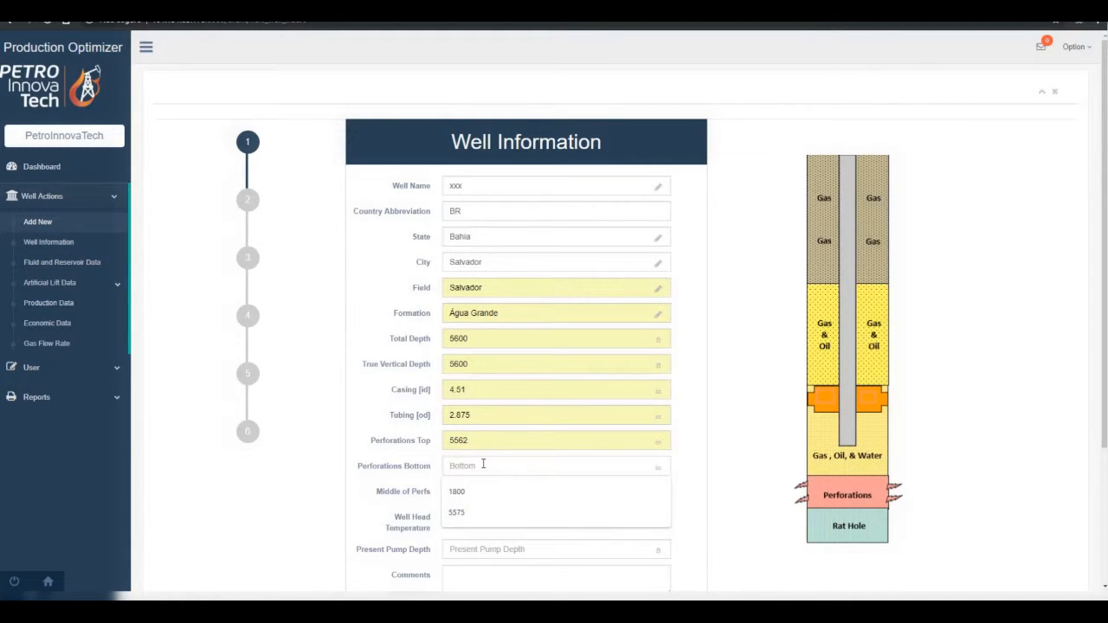
text(5568)
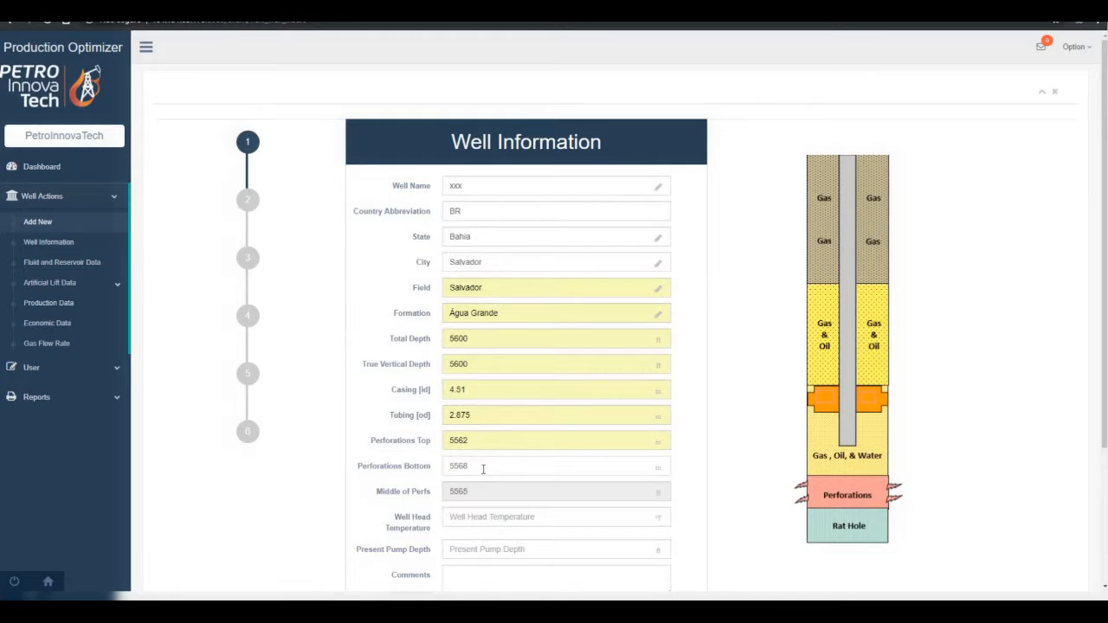
- Set the well head temperature to 90 and the present pump depth to 5300
click(488, 520)
text(90)
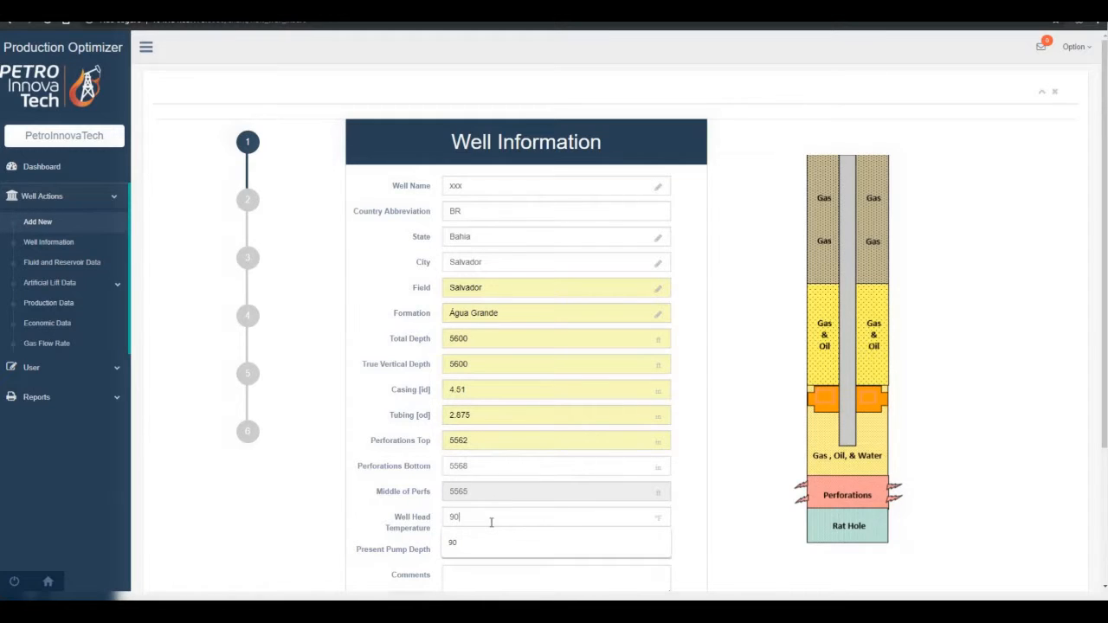
click(393, 553)
click(479, 551)
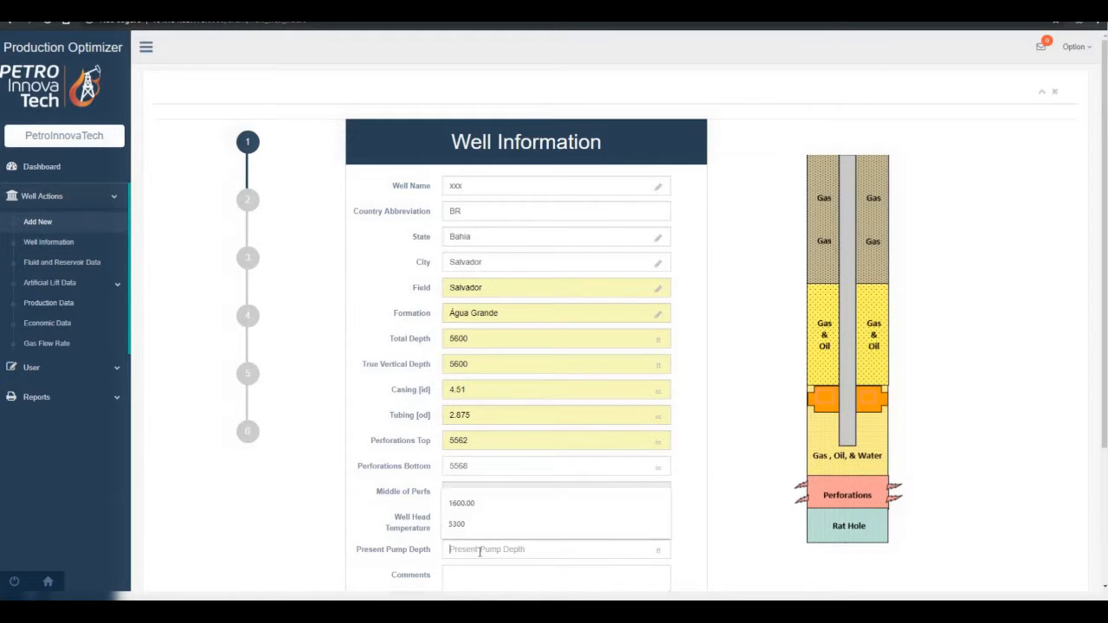
click(489, 524)
- Add the comment "Tests" and continue to the Fluid and Reservoir Data stage
click(475, 578)
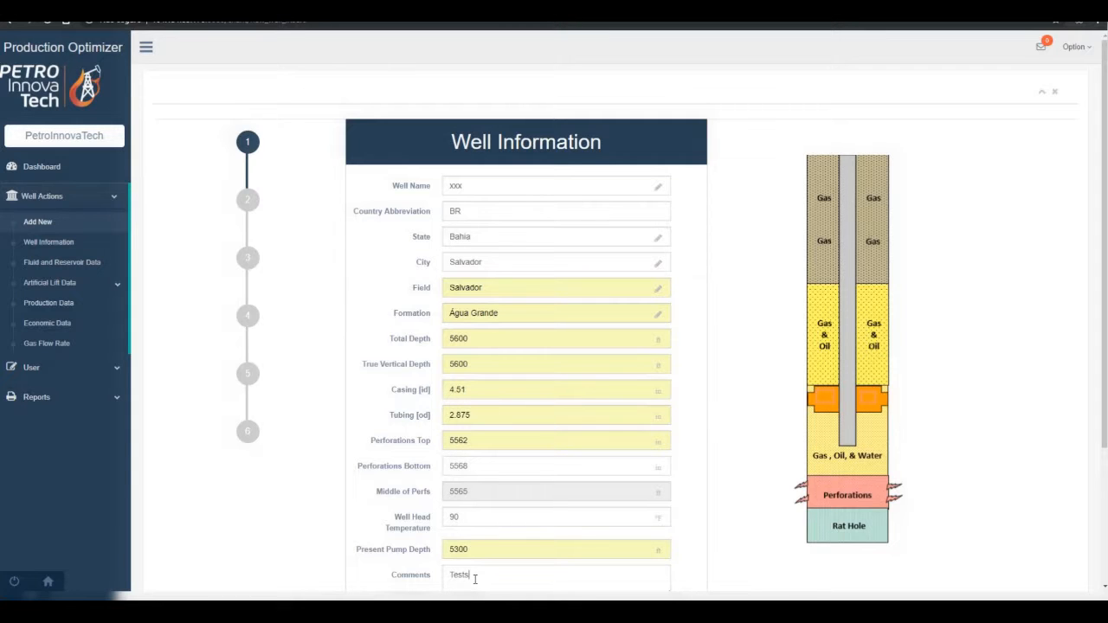
scroll(475, 579, down, 3)
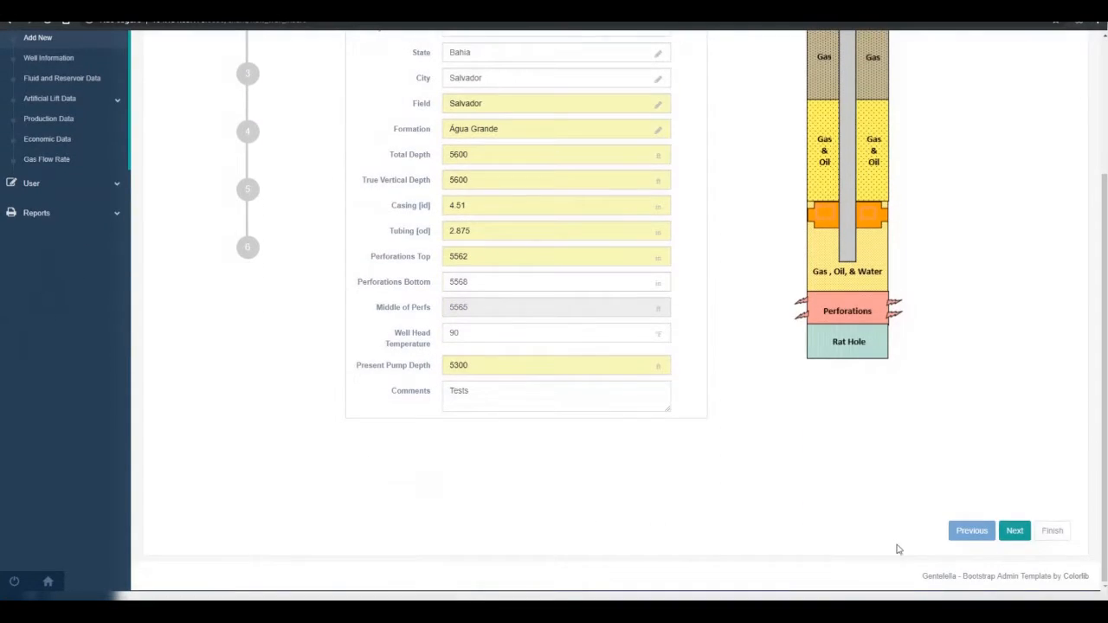
click(1018, 530)
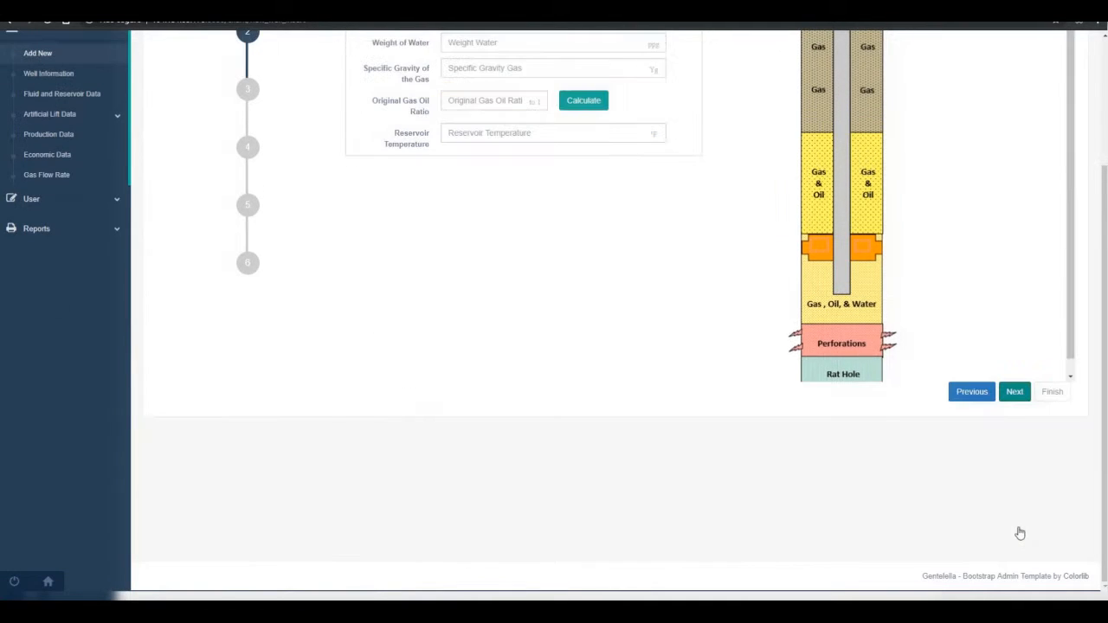
- Set the oil's API gravity to 16, the weight of water to 9 and the gas specific gravity to 0.7
scroll(721, 437, up, 2)
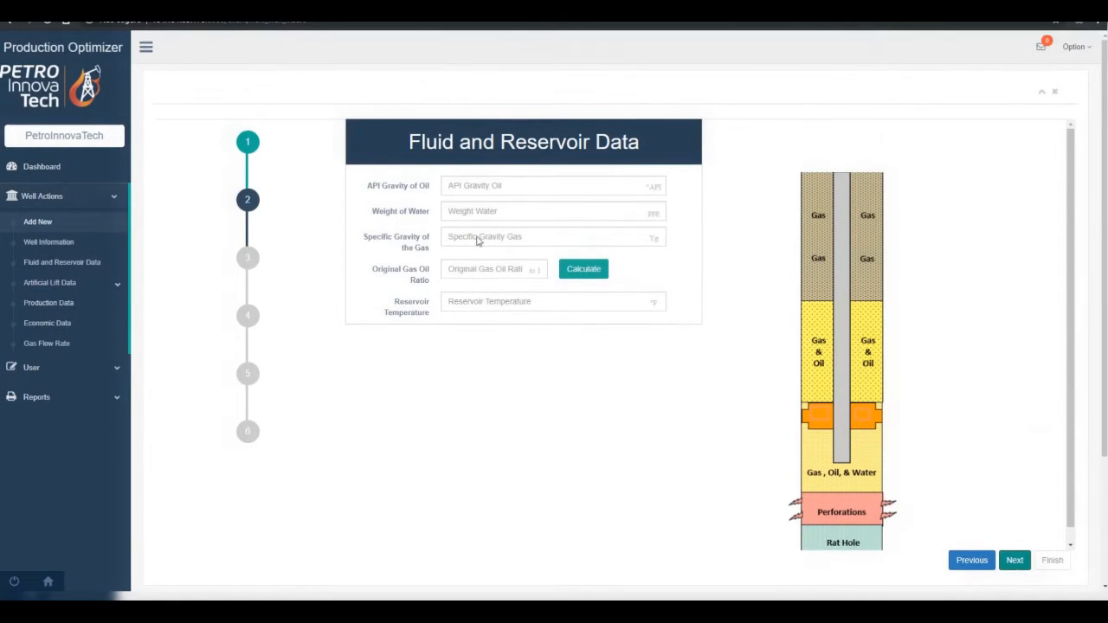
click(485, 185)
click(507, 212)
click(499, 214)
click(485, 236)
click(485, 237)
click(489, 258)
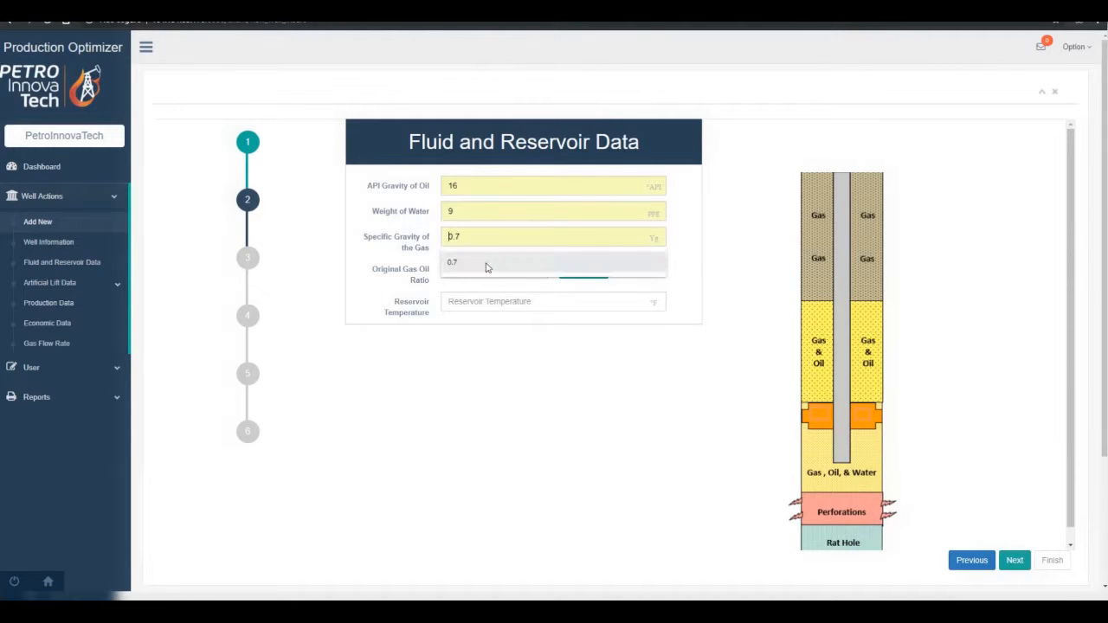
- View the GOR & GLR calculator, close it, and set the original gas oil ratio to 100
click(586, 275)
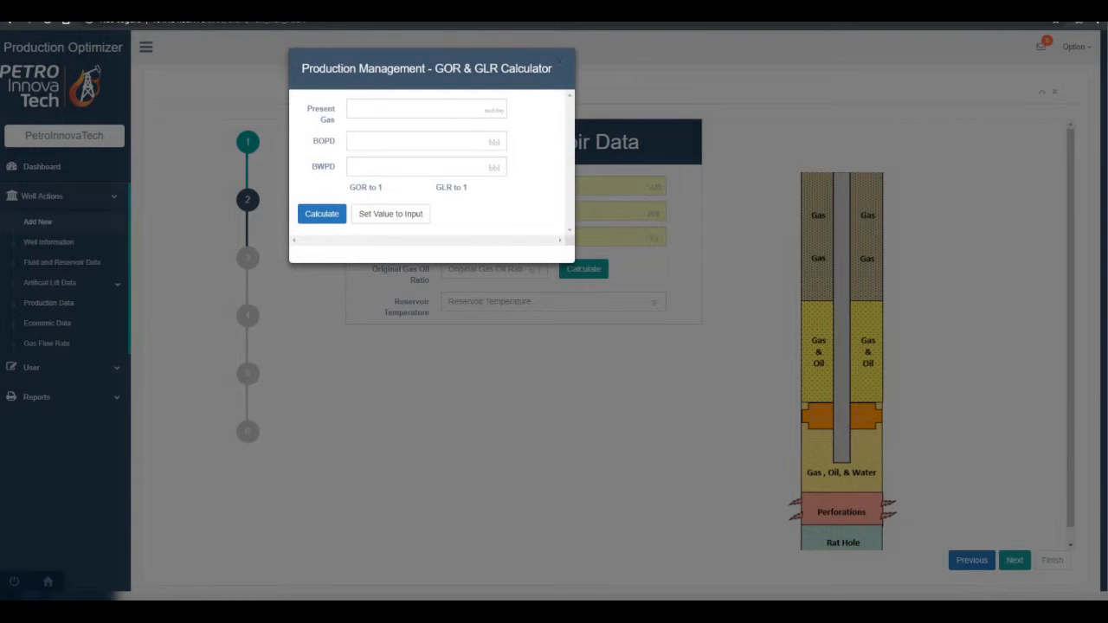
click(560, 64)
click(507, 267)
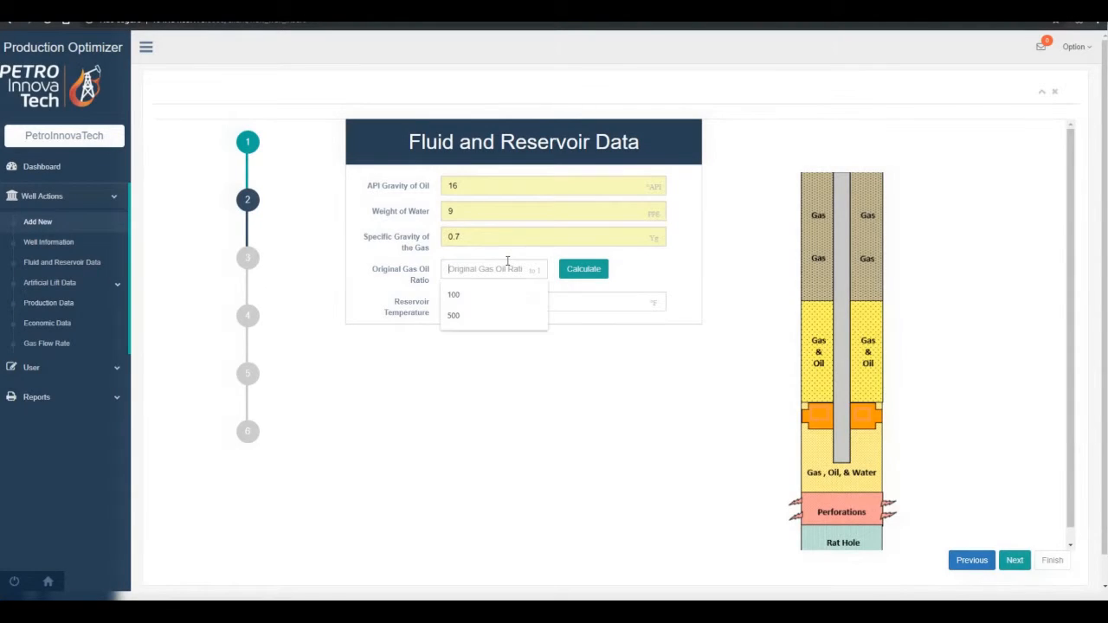
text(100)
key(Tab)
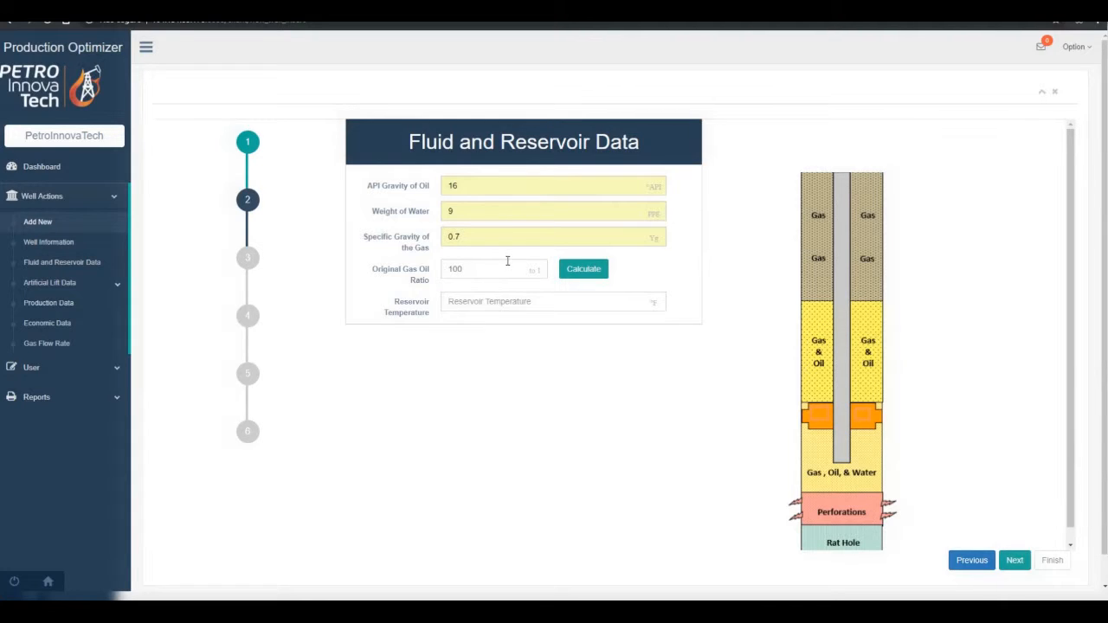
- Set the reservoir temperature to 150 and continue to the Artificial Lift Data stage
text(150)
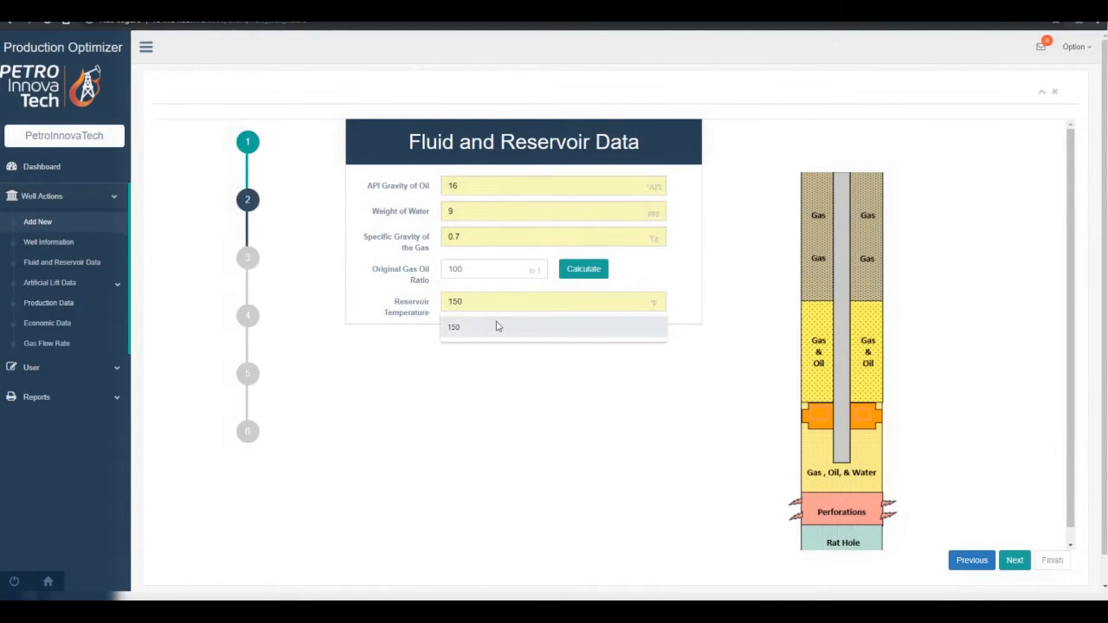
click(497, 327)
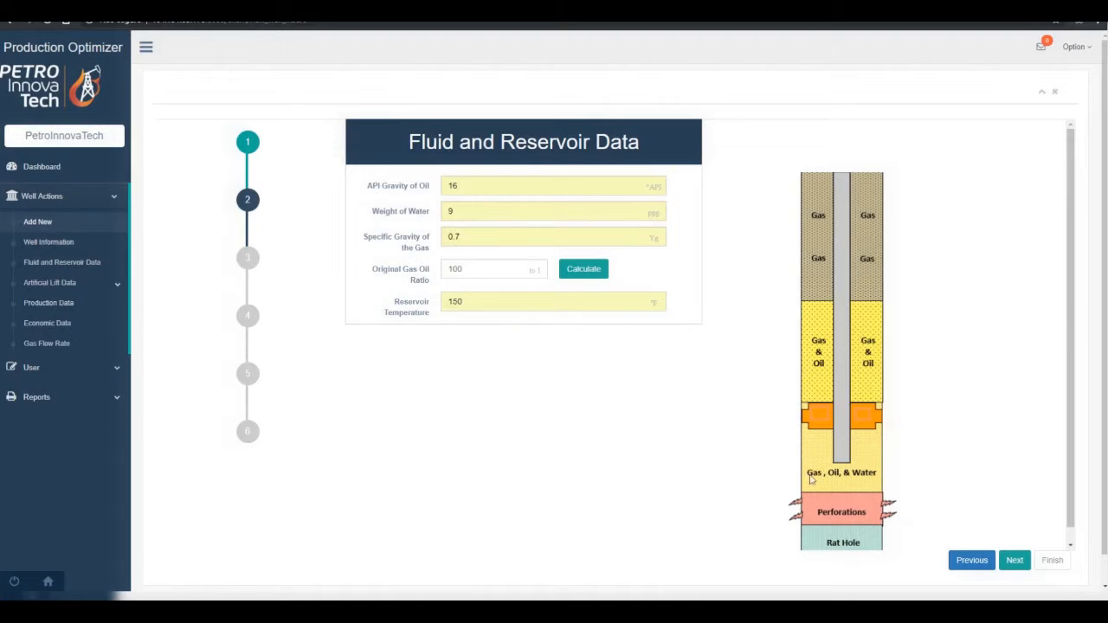
click(1016, 560)
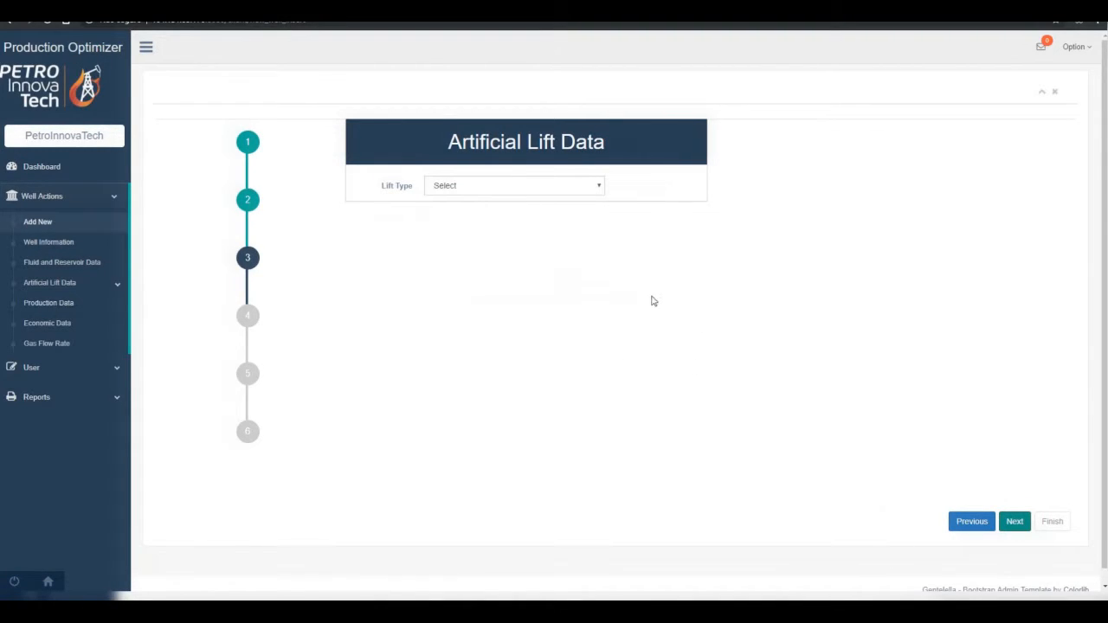
- View the input fields and well diagrams for the ROD, PCP and ESP lift types in turn
click(525, 186)
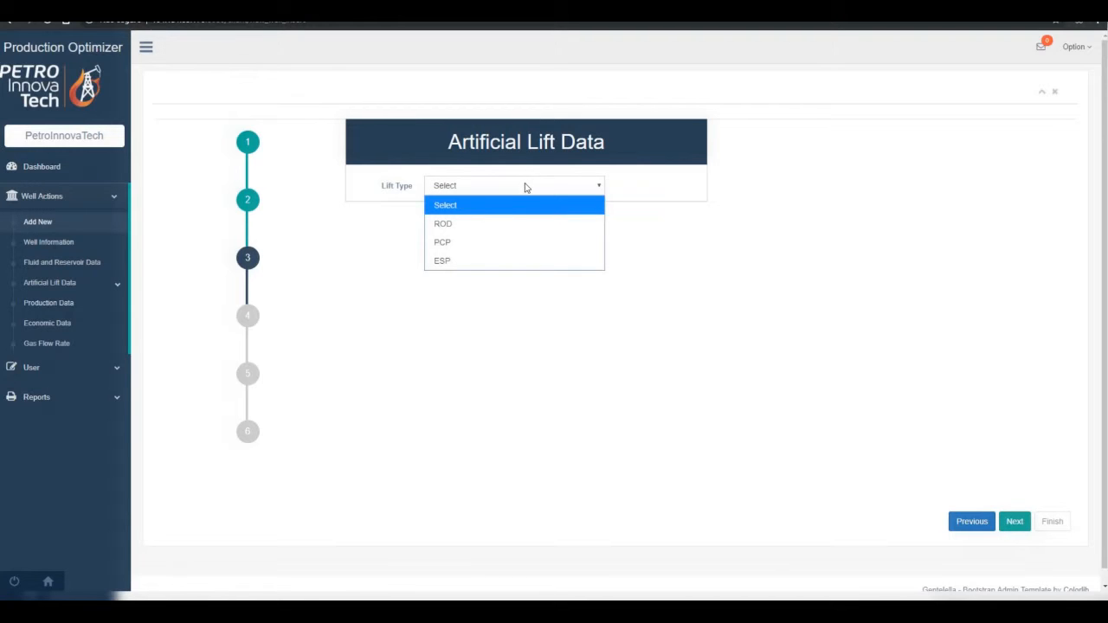
click(495, 223)
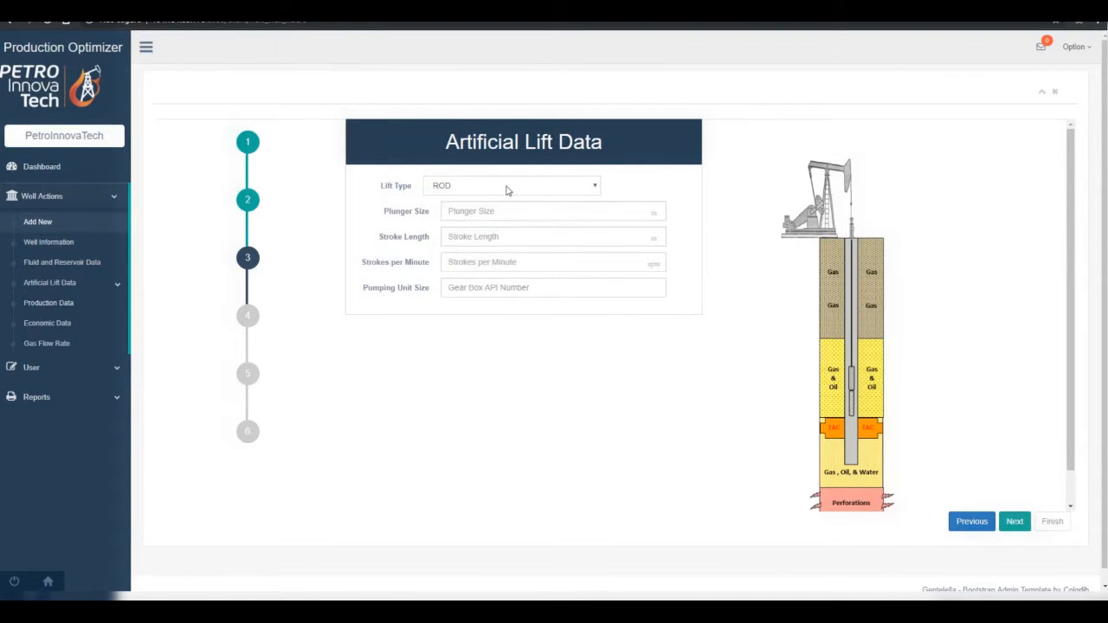
click(507, 189)
click(497, 243)
click(546, 193)
click(517, 259)
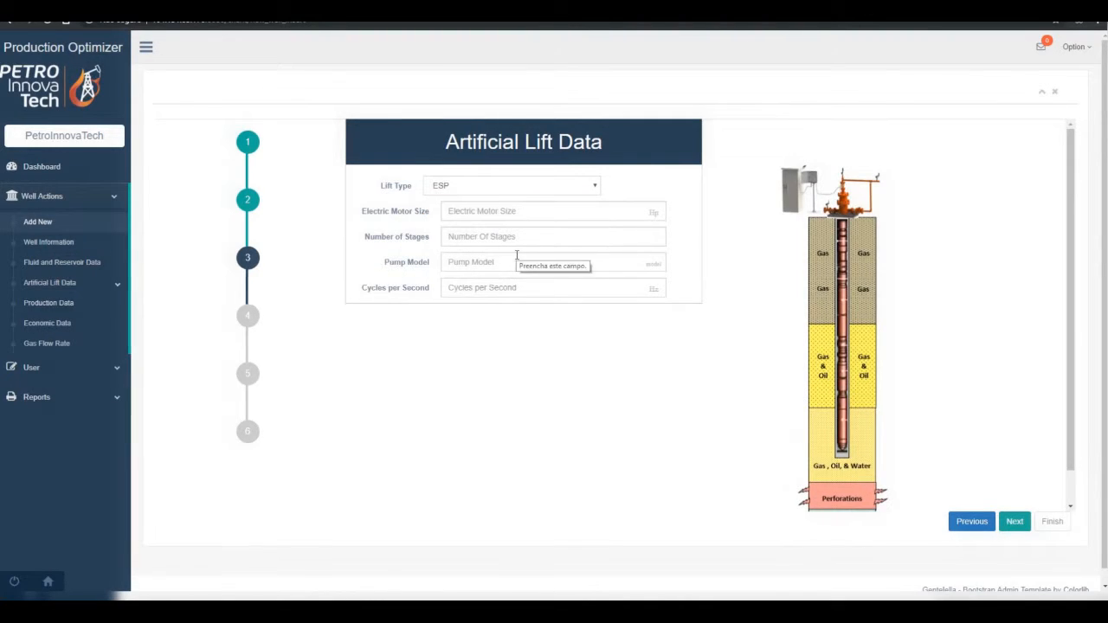
- Set the lift type to ROD with a plunger size of 1.5 and a stroke length of 100
click(550, 187)
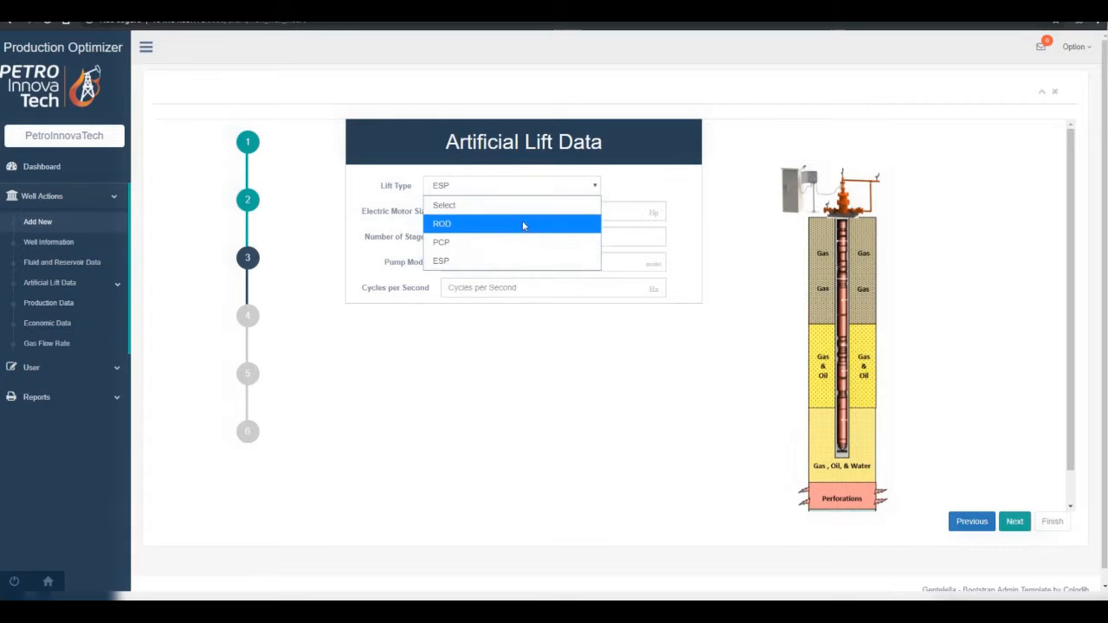
click(523, 224)
click(510, 211)
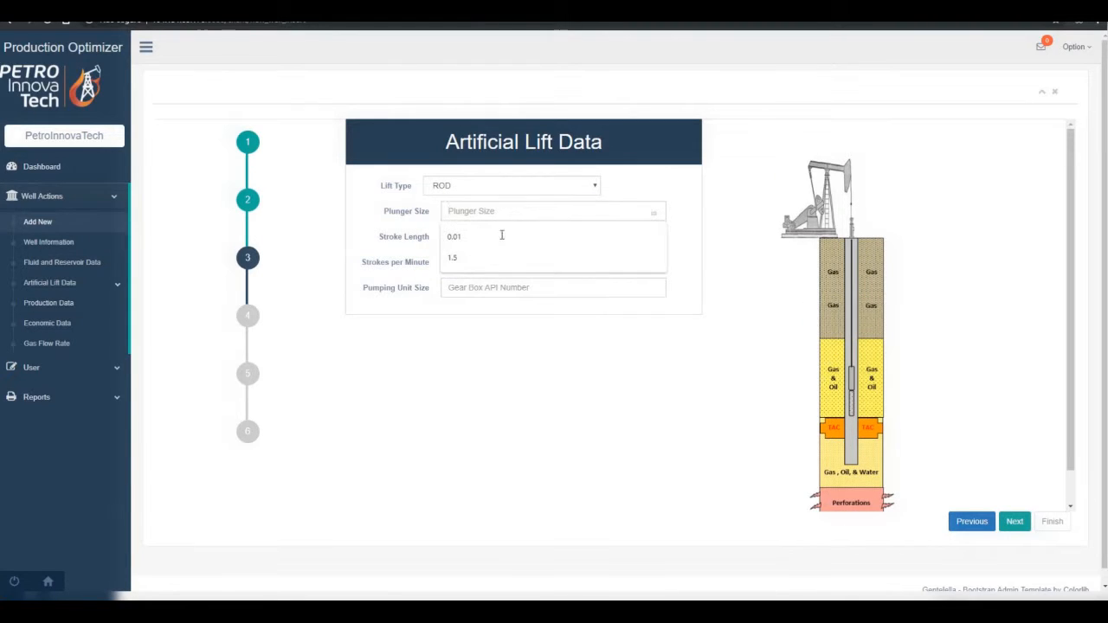
click(489, 258)
click(507, 239)
click(494, 277)
- Set the strokes per minute to 8.5 and the pumping unit size to 320, and continue to Production Data
click(502, 263)
click(499, 299)
click(499, 294)
click(497, 331)
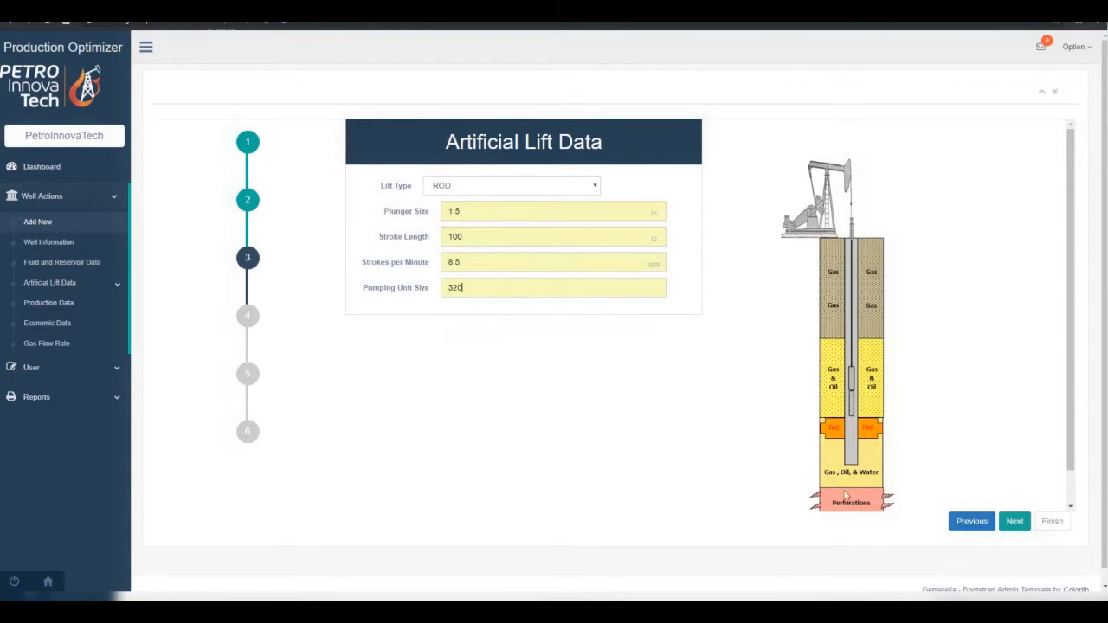
click(1014, 522)
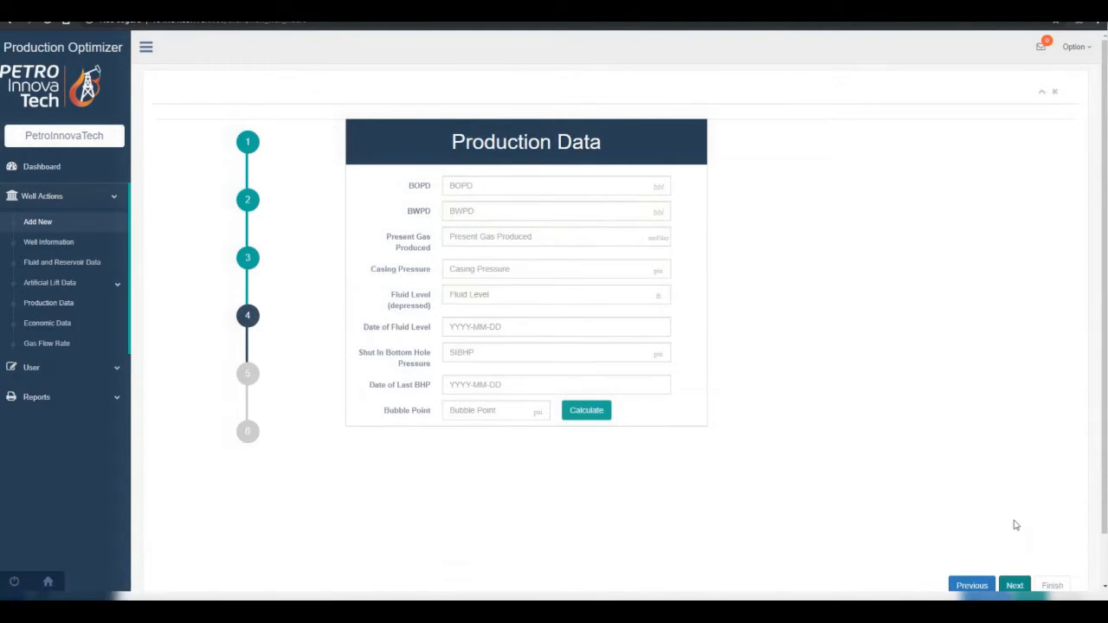
- Set the production rates to 8 BOPD and 101 BWPD and the present gas produced to 10
click(465, 186)
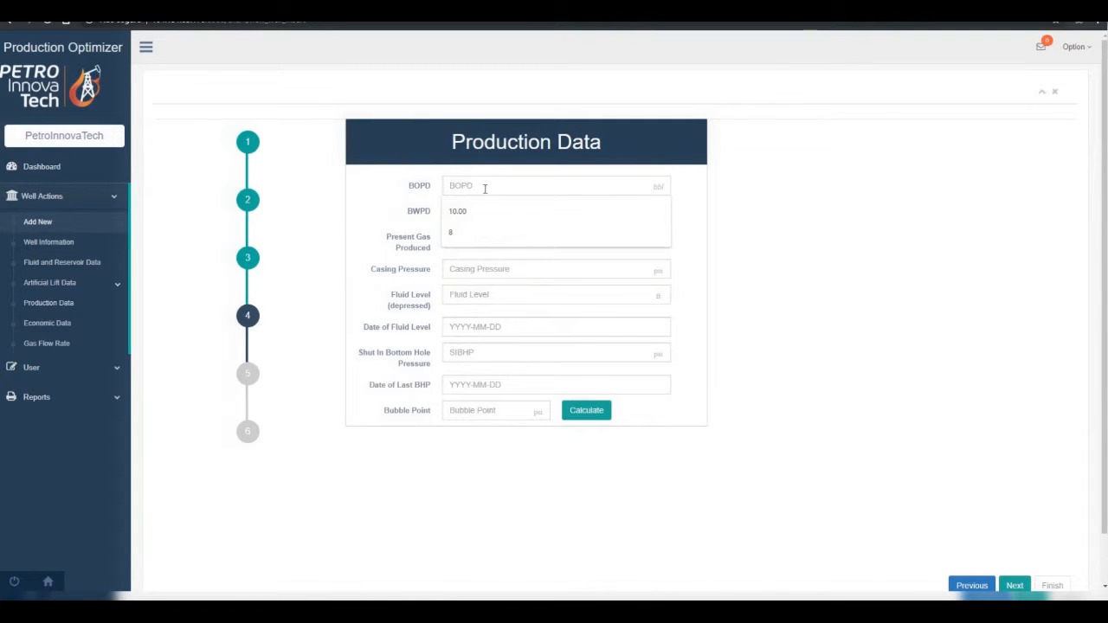
click(497, 231)
click(525, 213)
click(536, 256)
click(540, 240)
click(534, 267)
- Set the casing pressure to 15 and the depressed fluid level to 3213
click(534, 270)
click(517, 317)
click(529, 303)
click(525, 341)
- Set the date of fluid level to 2018-10-15 and the shut-in bottom hole pressure to 1350
click(534, 326)
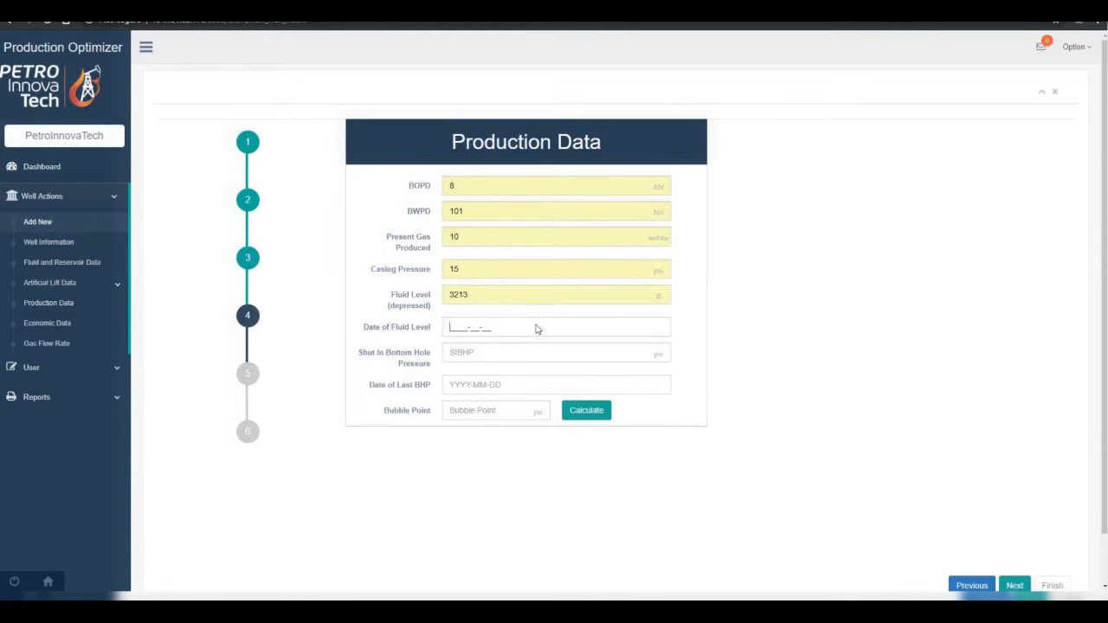
text(2018-10-15)
key(Tab)
text(13)
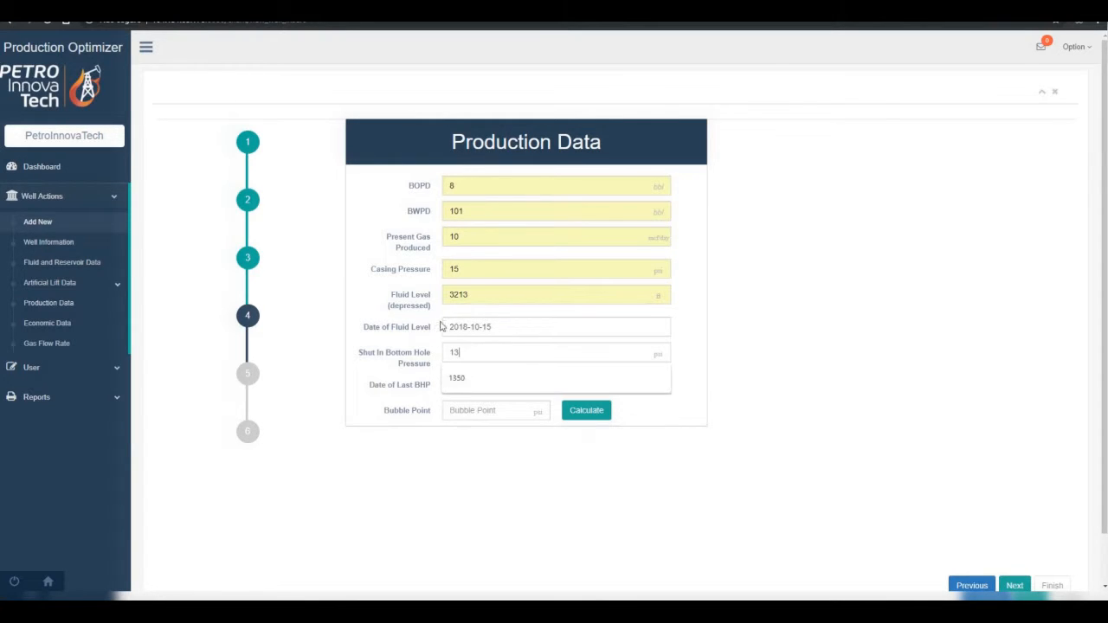
click(476, 391)
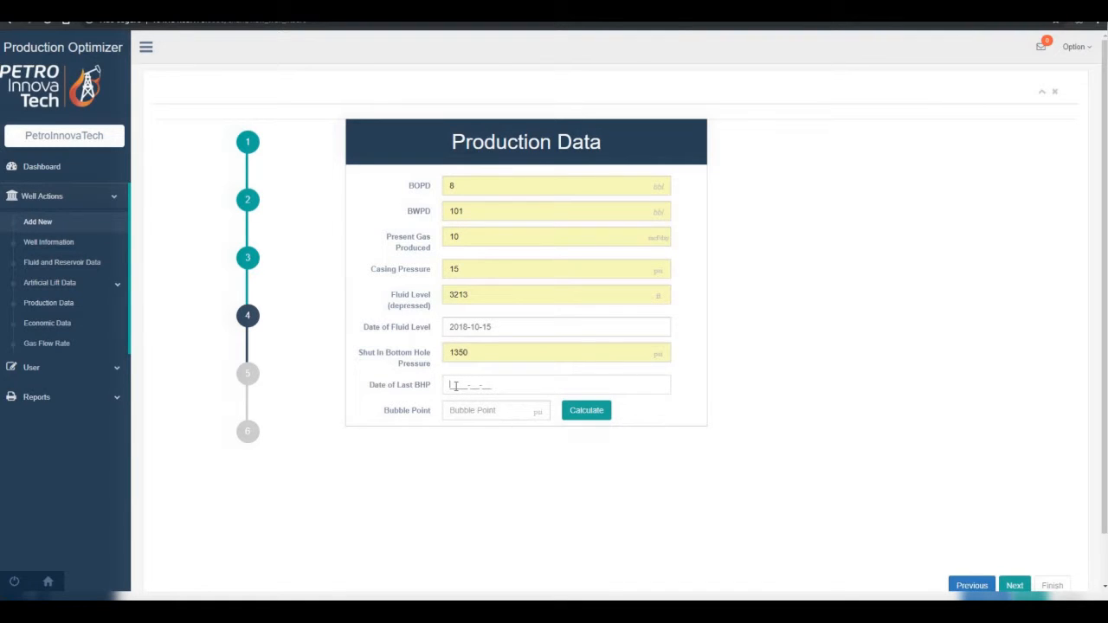
- Enter 2018-10-15 as the date of last BHP and view the bubble point calculator's estimates
key(Return)
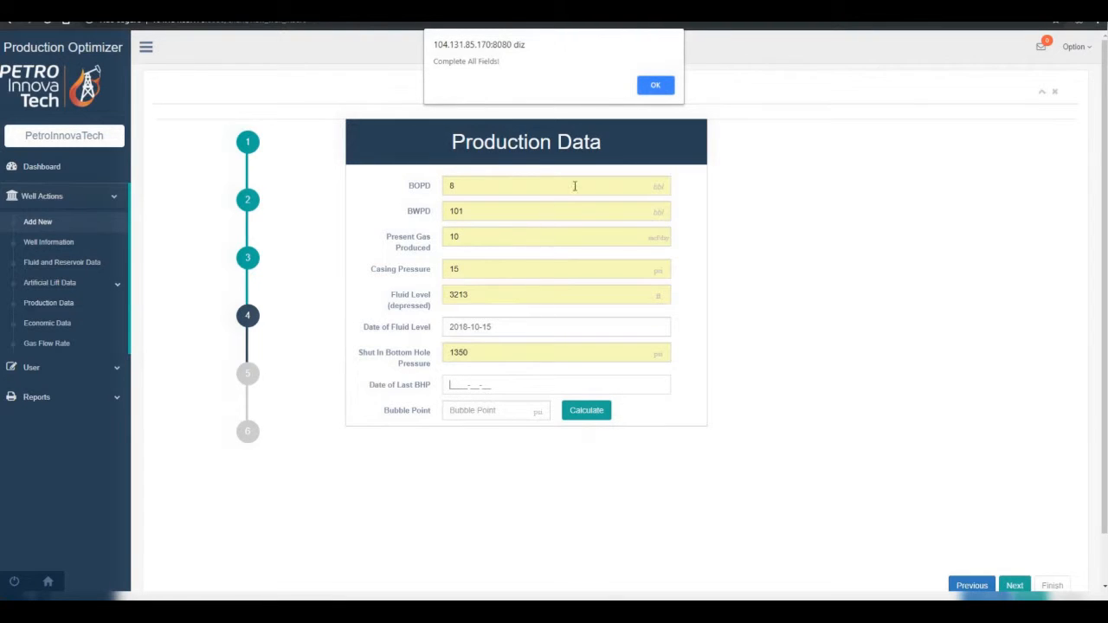
key(Return)
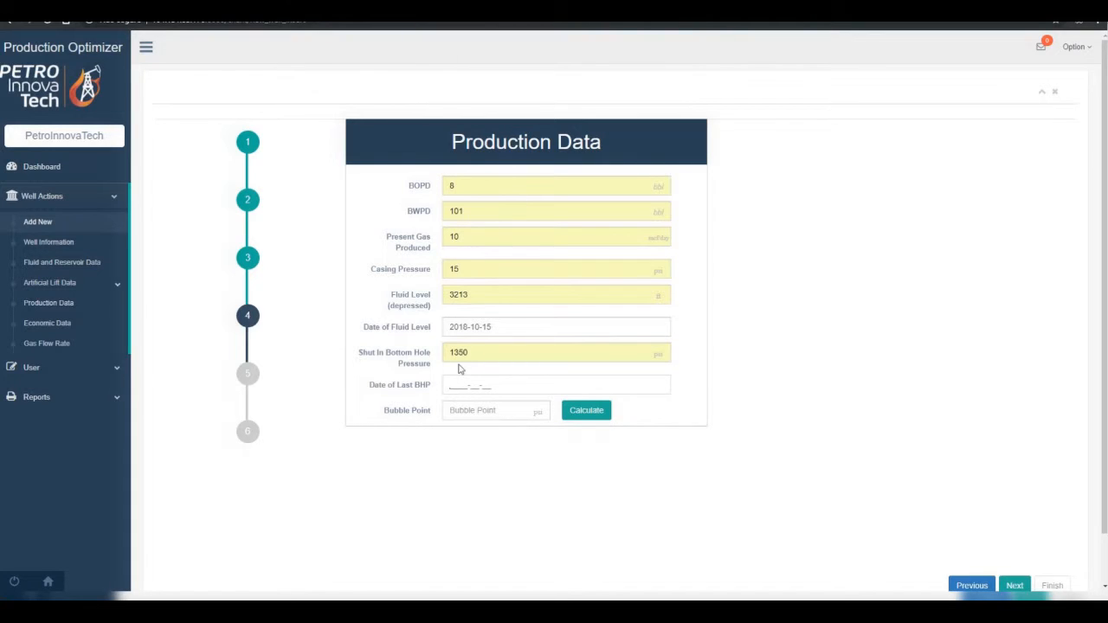
text(018-10-15)
click(495, 410)
click(583, 412)
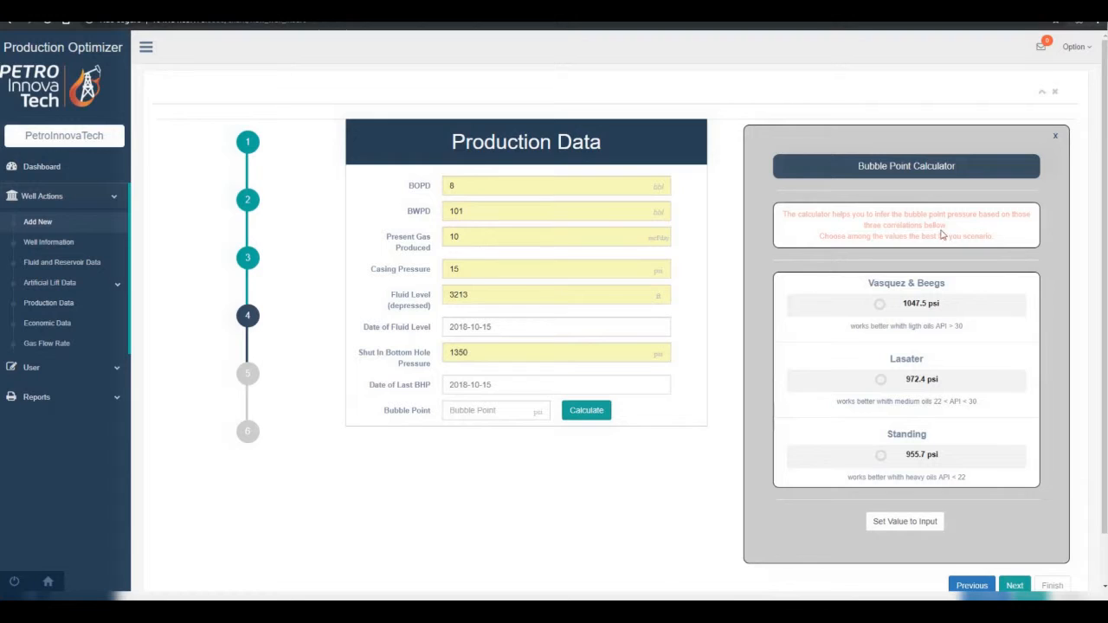
click(1056, 136)
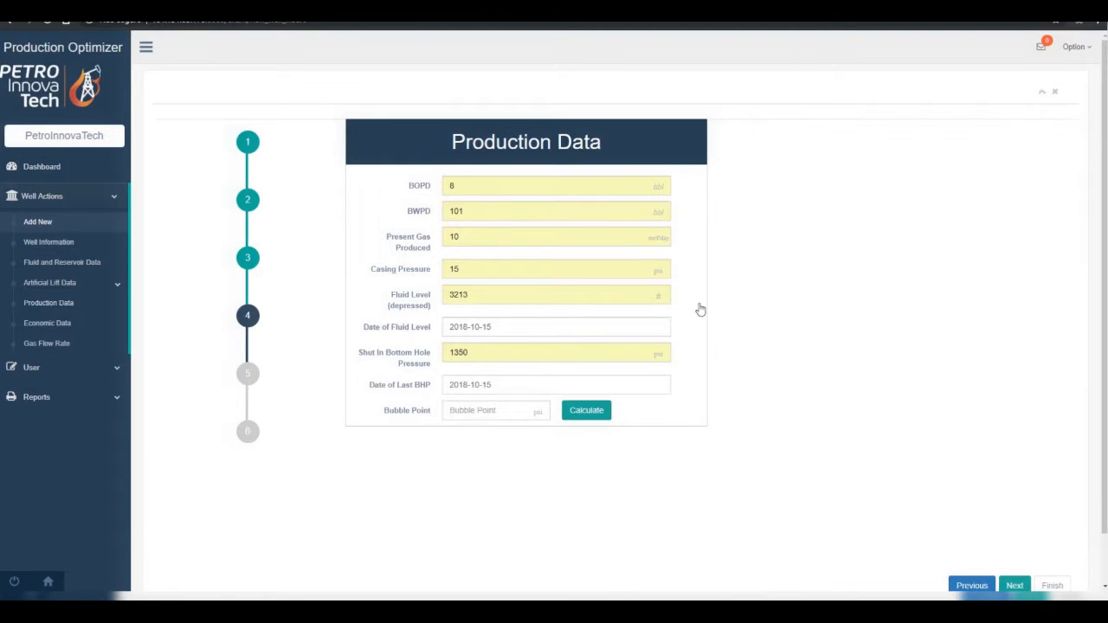
- Set the bubble point to 956 and continue to Economic Data
click(479, 410)
text(956)
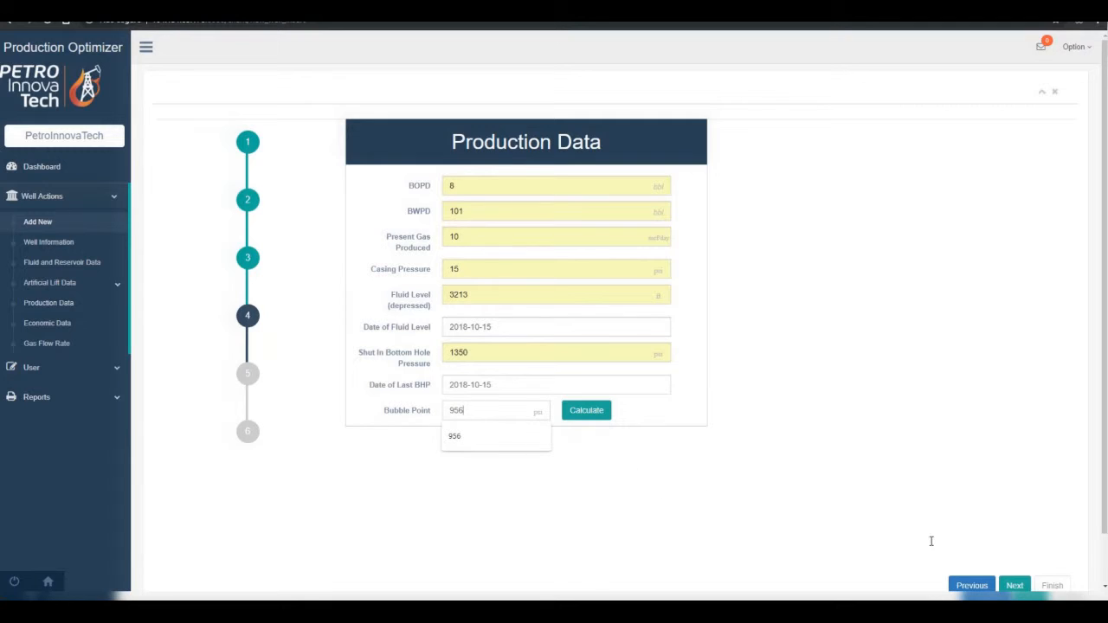
click(1014, 585)
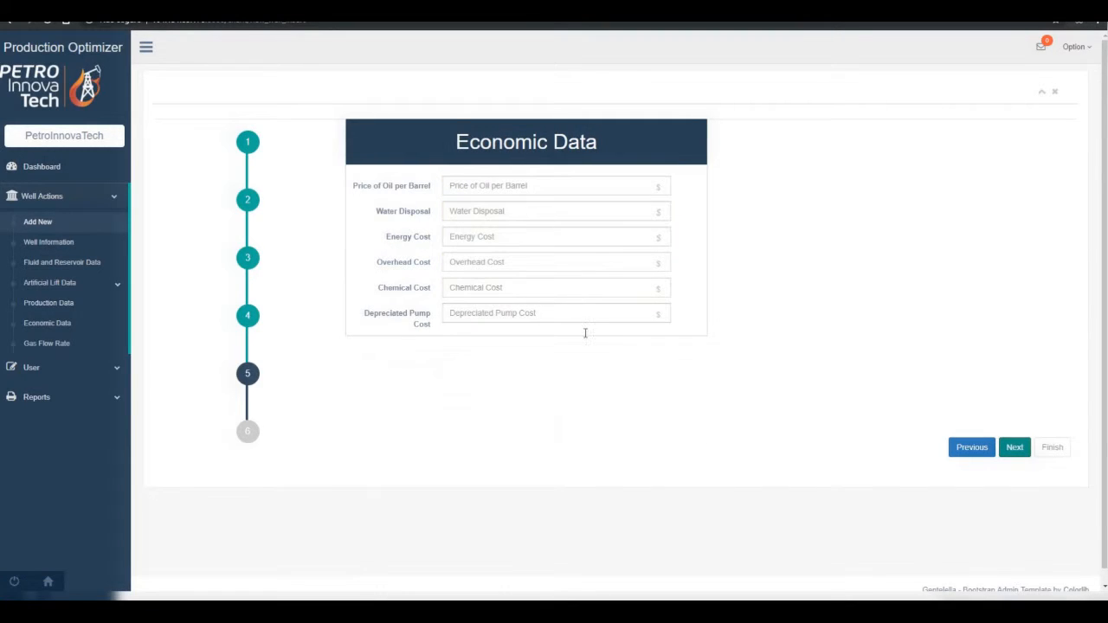
- Set the price of oil per barrel to 36 and the water disposal cost to 0.12
click(473, 189)
click(469, 232)
click(477, 214)
click(471, 255)
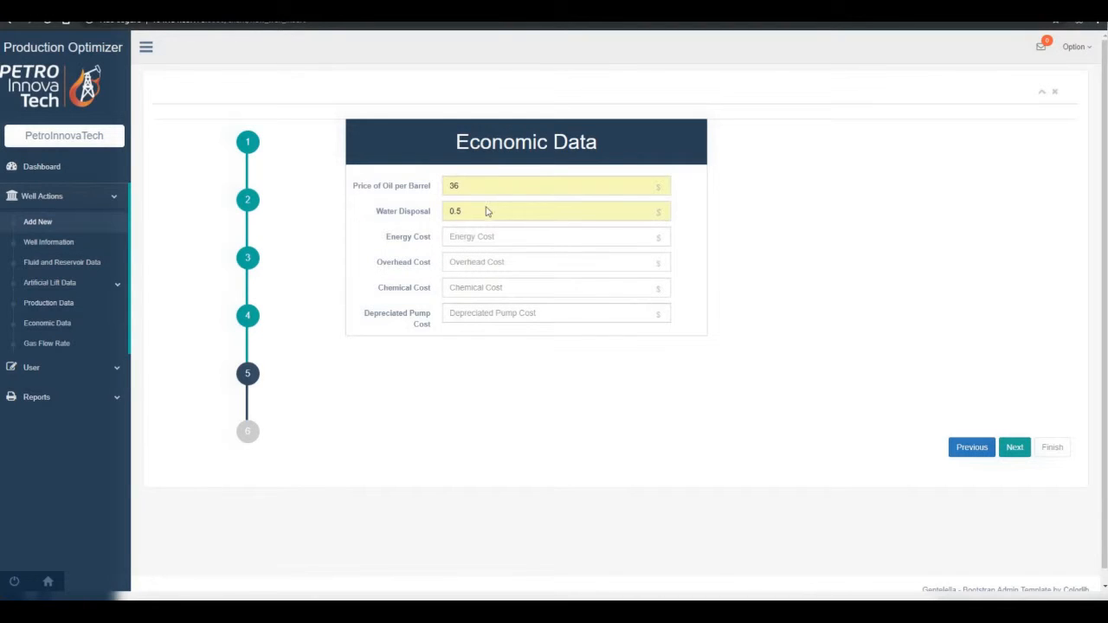
key(BackSpace)
key(BackSpace)
text(12)
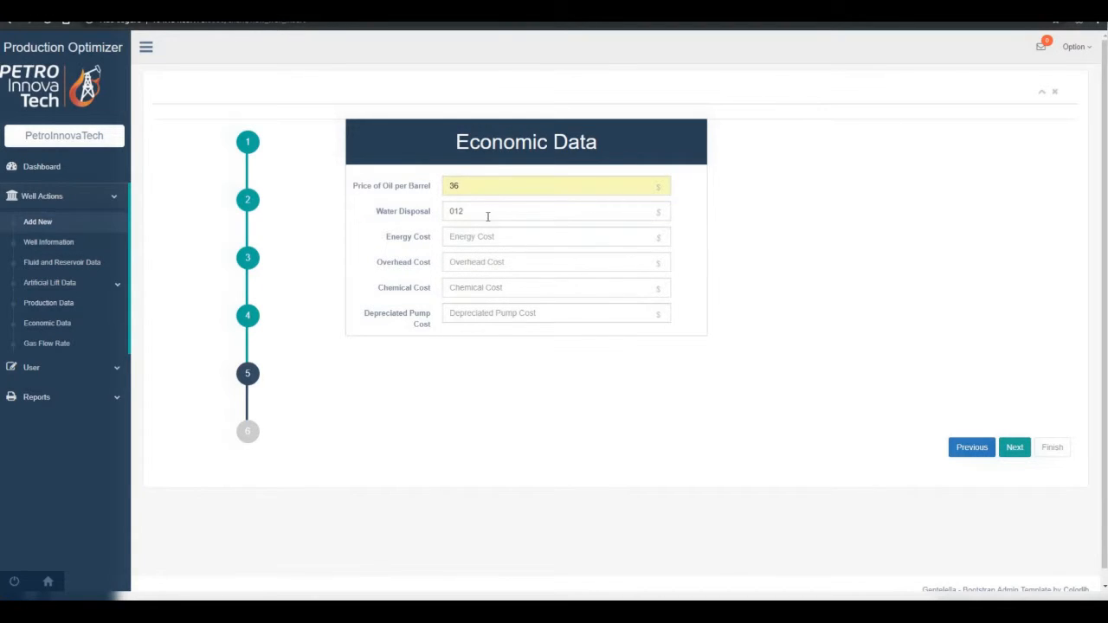
key(BackSpace)
key(BackSpace)
click(482, 232)
click(482, 237)
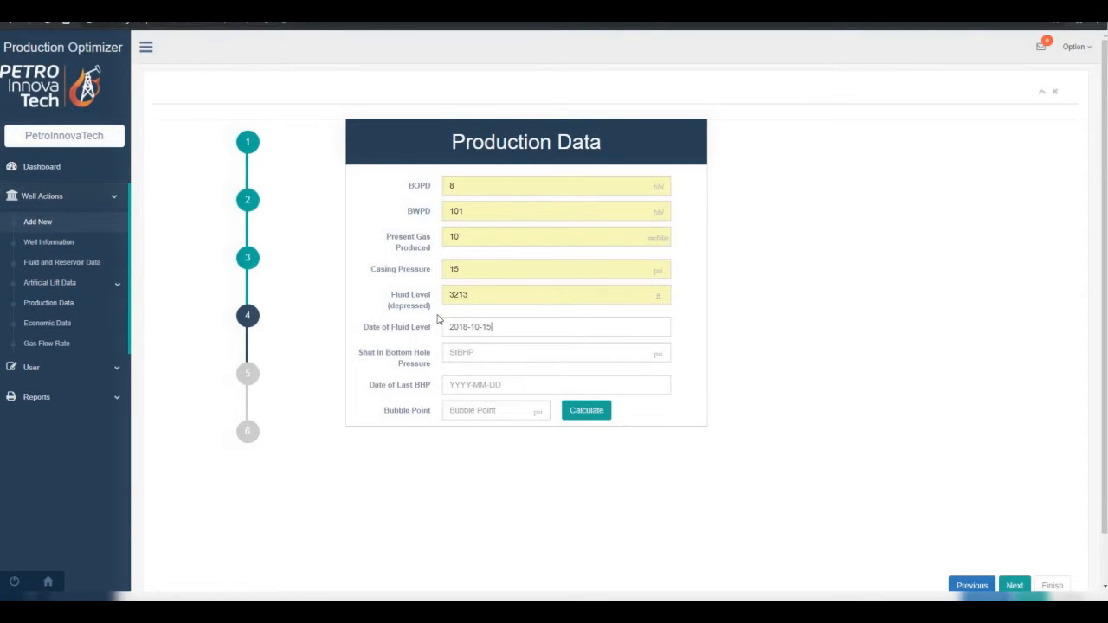
- Enter 1350 as the shut-in bottom hole pressure in the production data
key(Tab)
text(13)
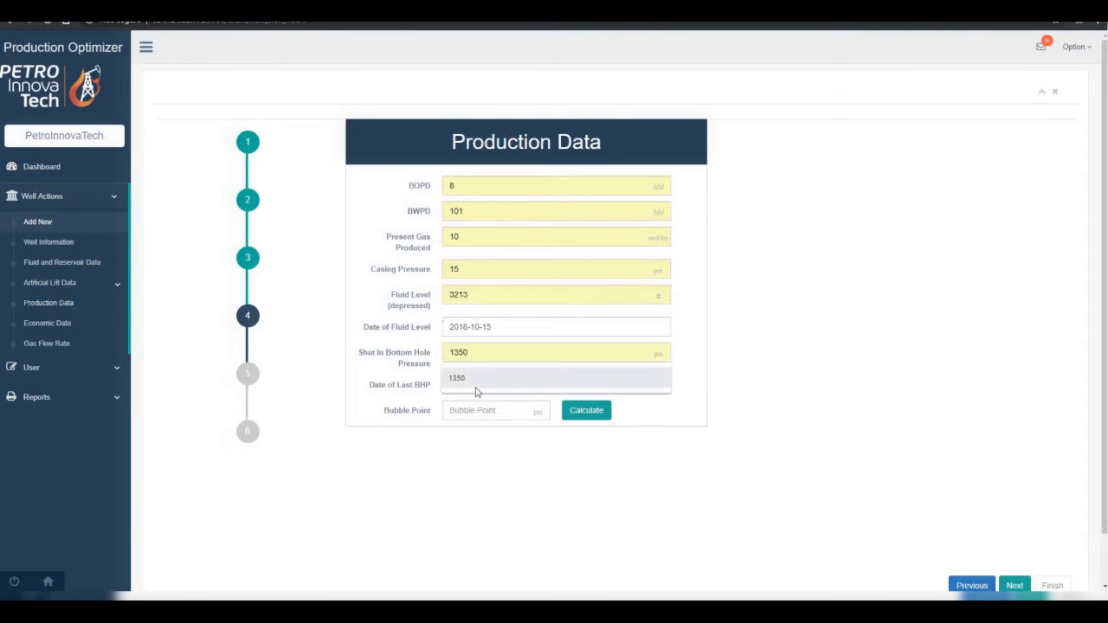
click(478, 389)
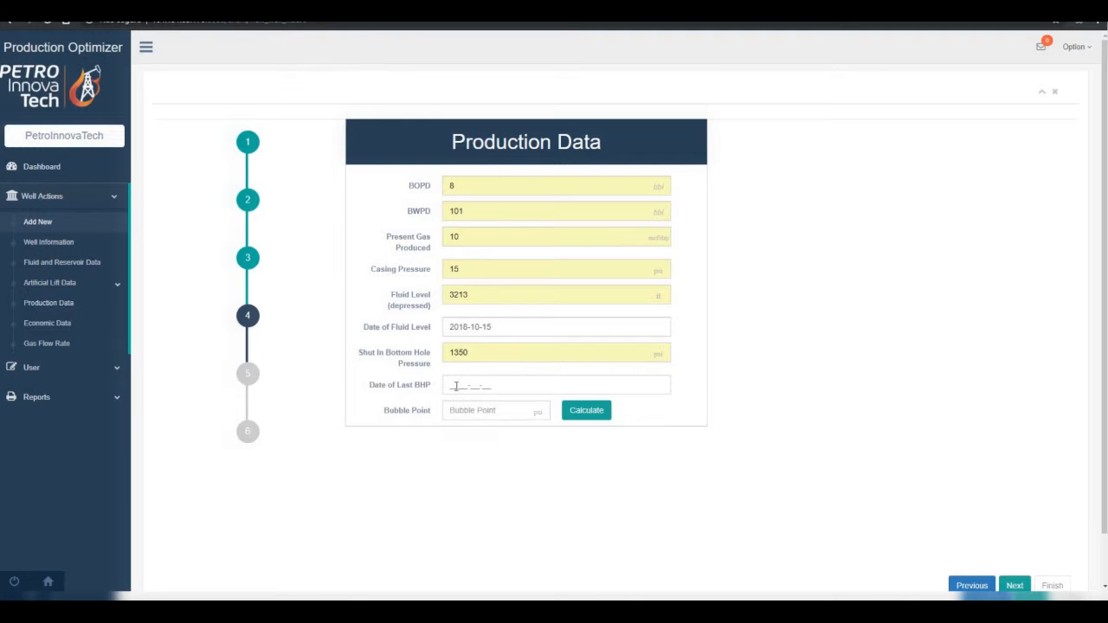
- Set the date of last BHP to 2018-10-15 and check the bubble point values offered by the calculator
key(Return)
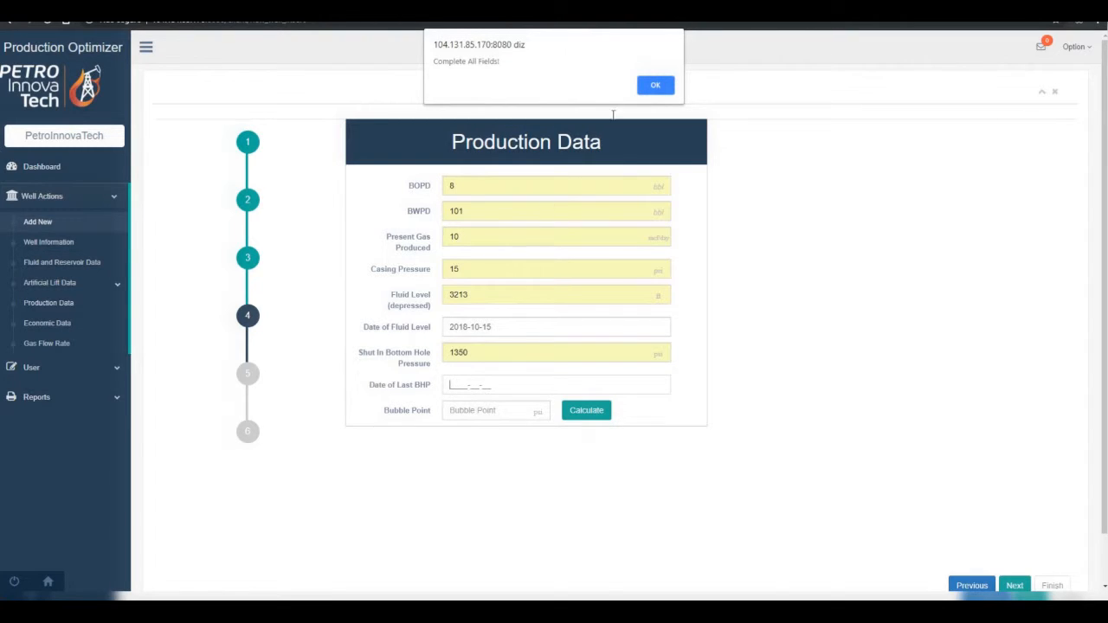
key(Return)
text(2018-)
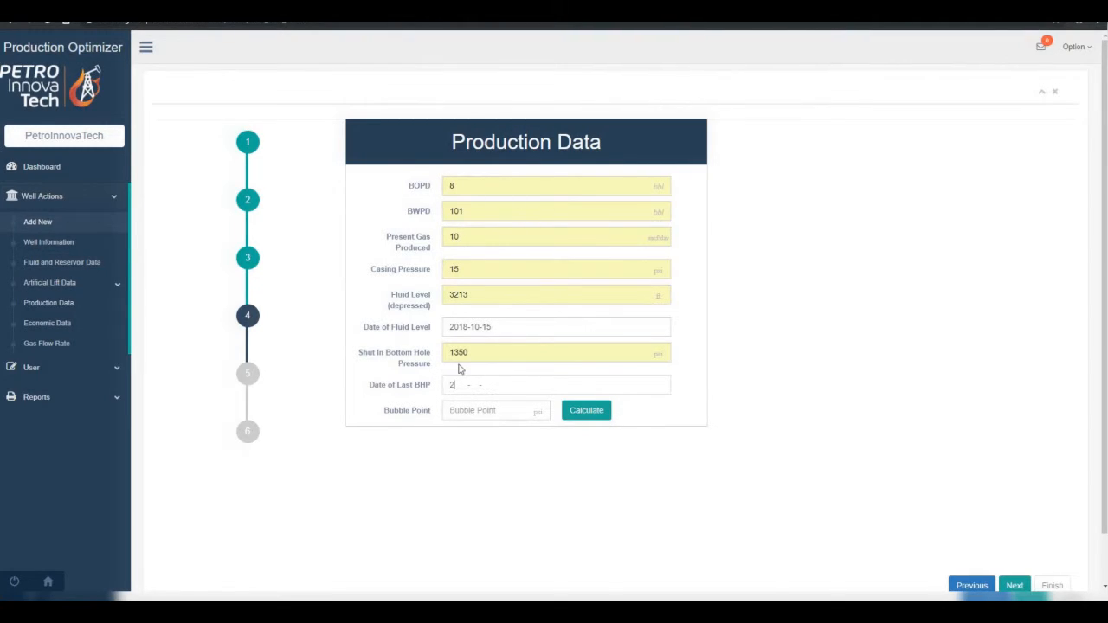
text(10-15)
click(494, 412)
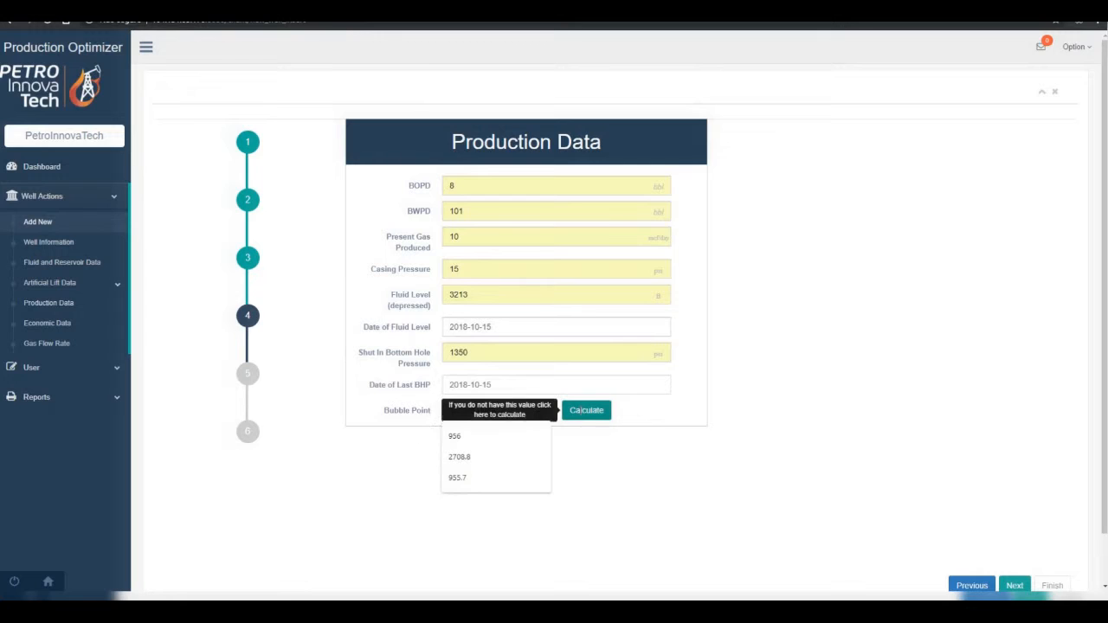
click(584, 412)
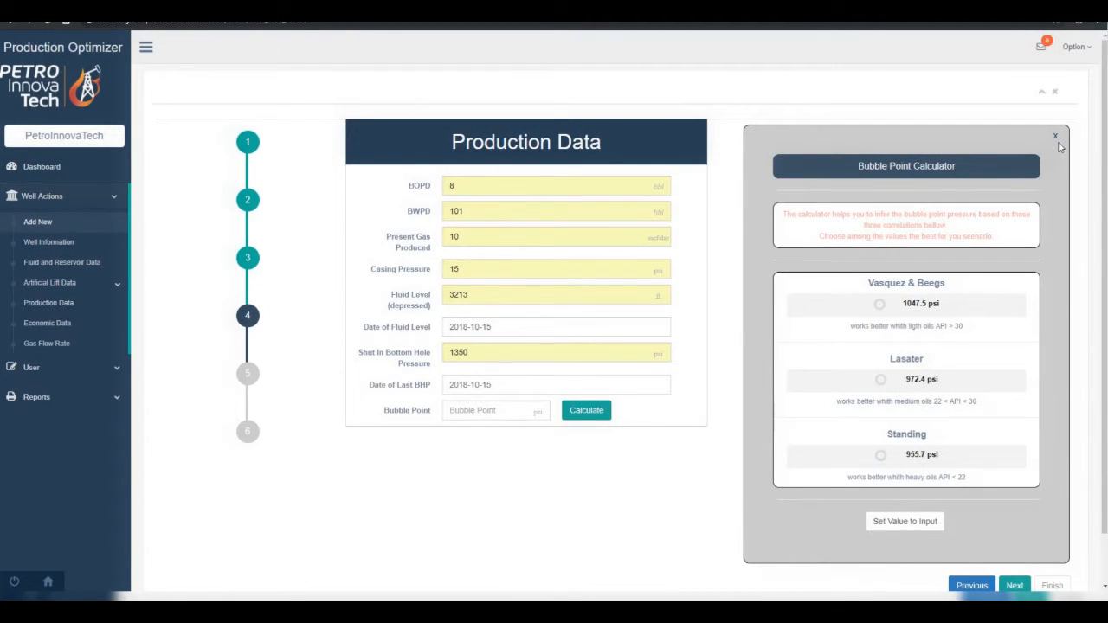
click(1055, 138)
- Enter a bubble point of 956 and continue to Economic Data
click(480, 409)
text(956)
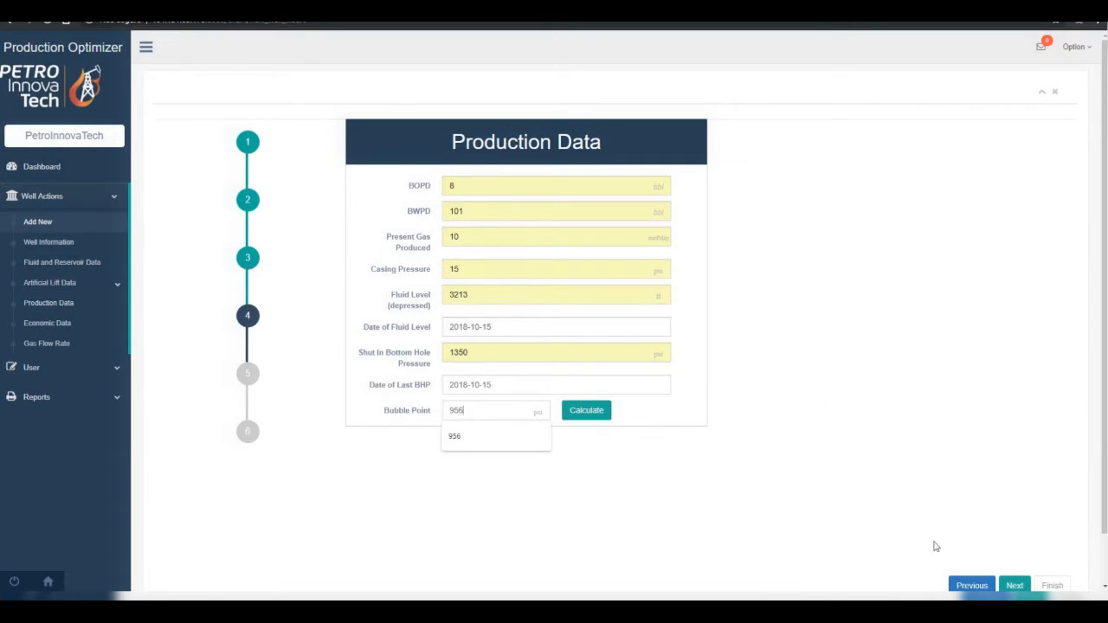
click(1014, 585)
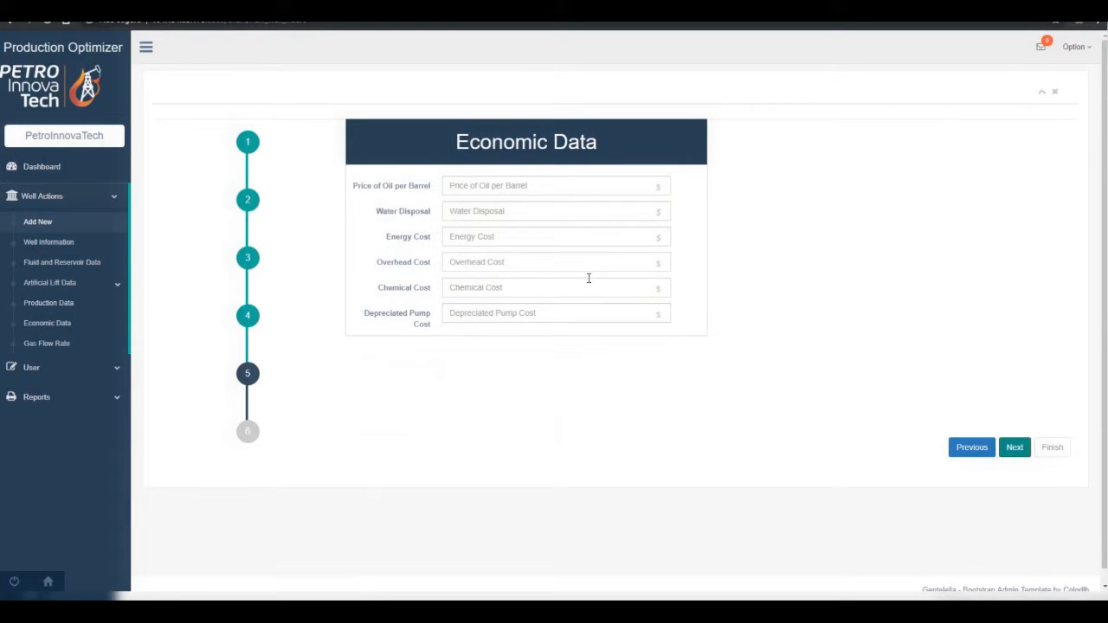
- Enter an oil price per barrel of 36 and a water disposal cost of 0.12
click(472, 188)
click(466, 235)
click(476, 213)
click(473, 256)
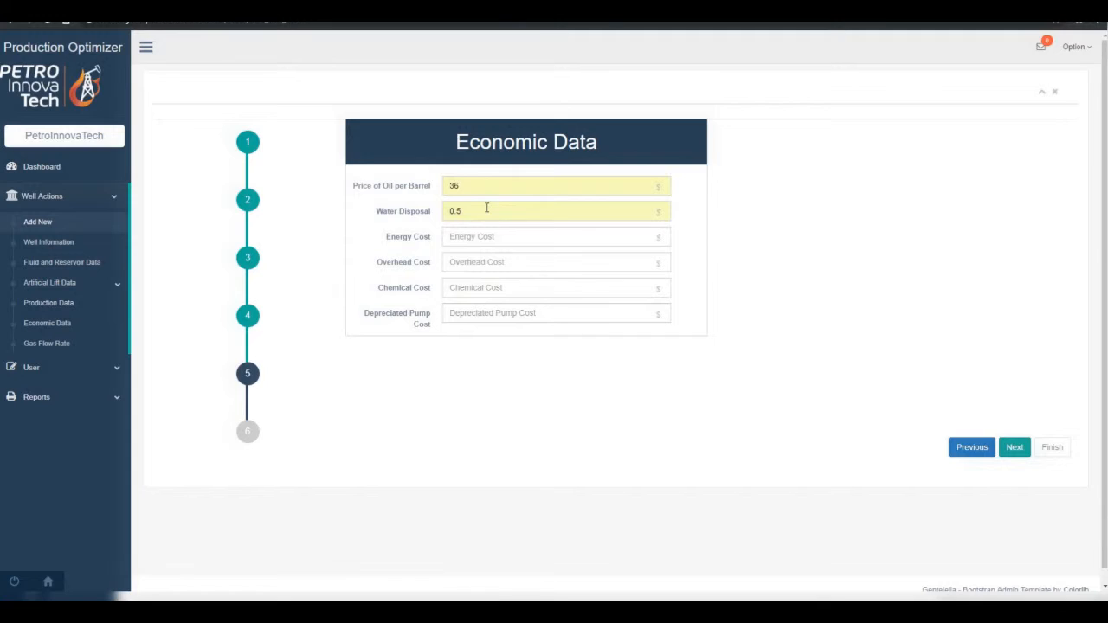
key(BackSpace)
key(BackSpace)
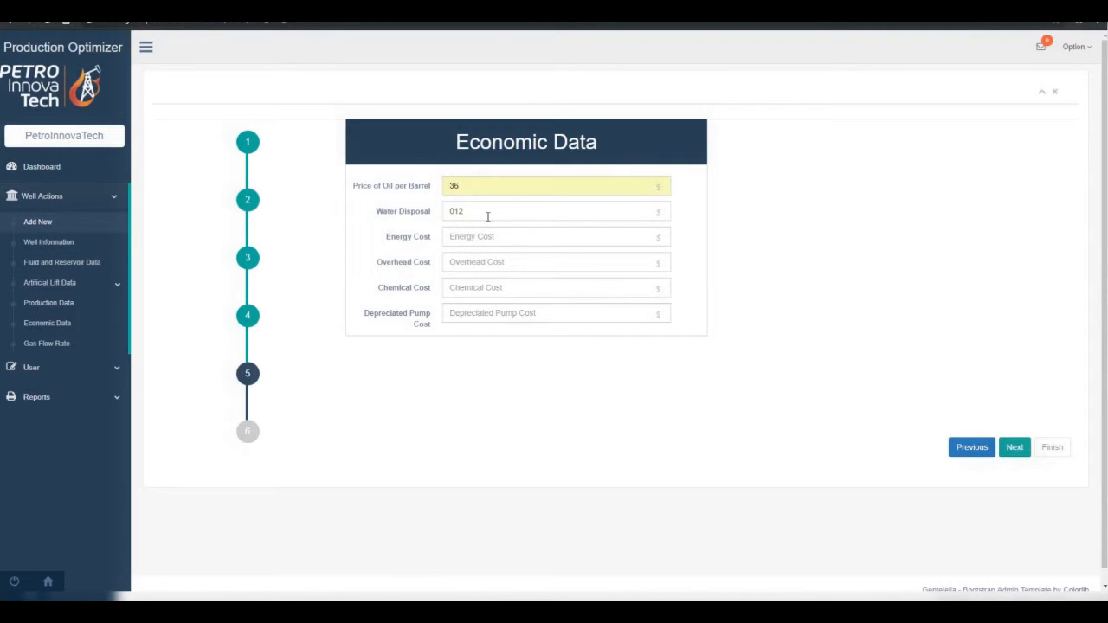
click(482, 235)
- Set the energy cost to 750 and the overhead cost to 4800
click(482, 237)
click(474, 267)
click(475, 264)
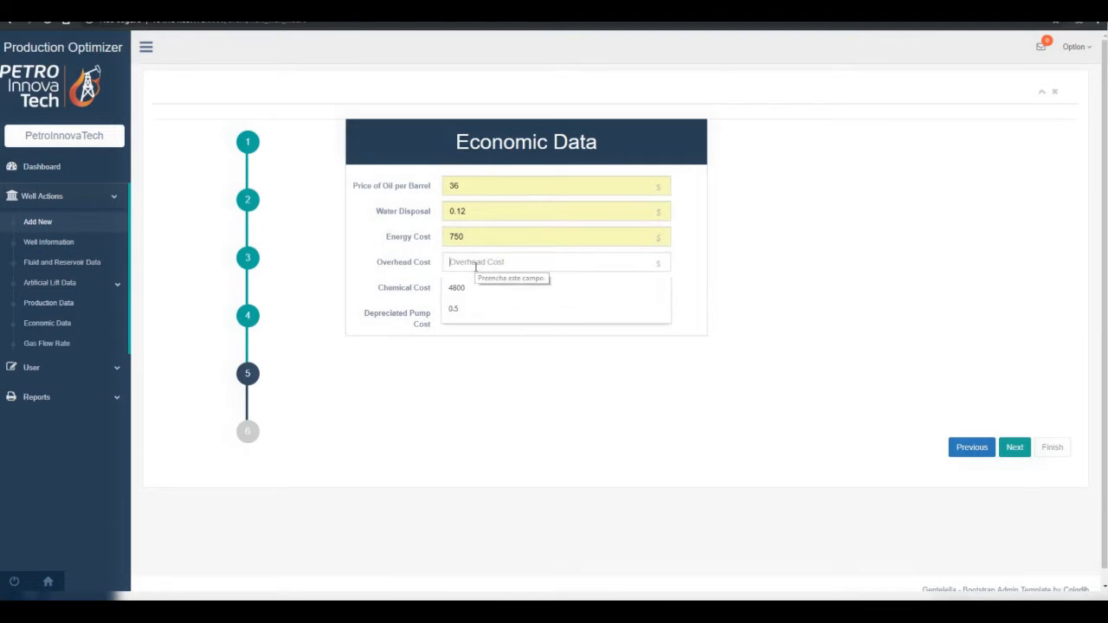
click(476, 284)
- Set the chemical cost to 150 and the depreciated pump cost to 300, and continue to Gas Flow Rate Calculations
click(476, 284)
click(475, 312)
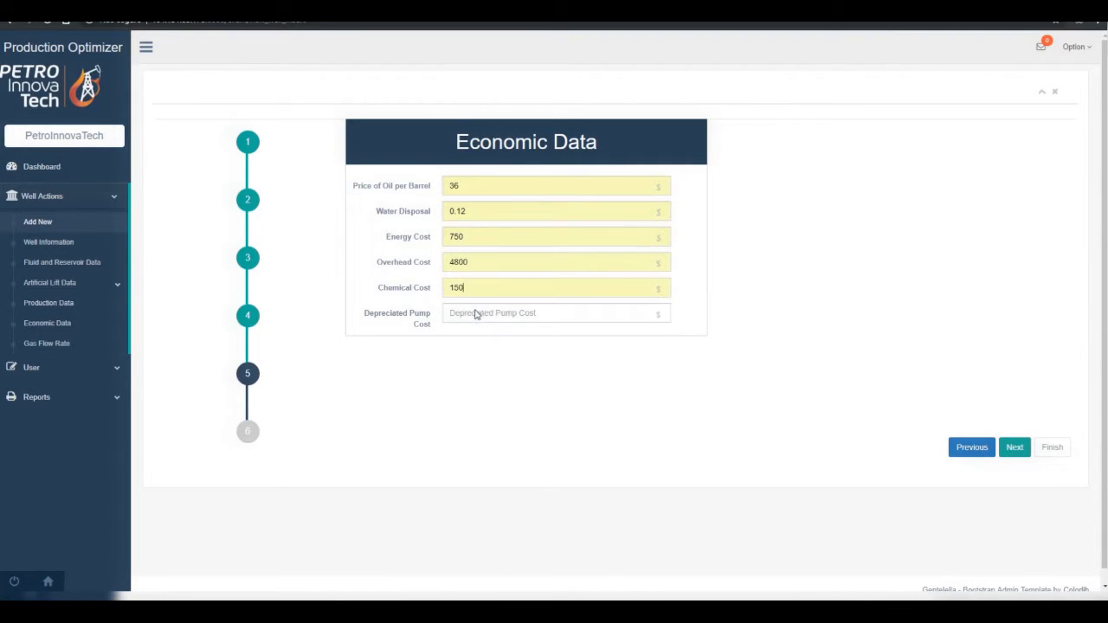
click(475, 313)
click(472, 339)
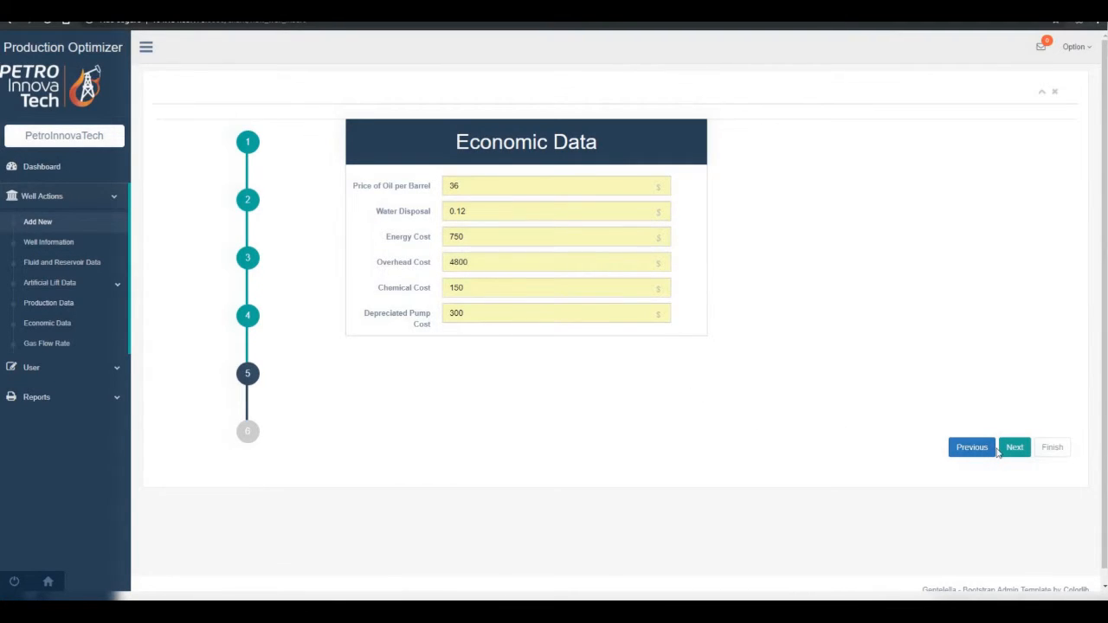
click(1009, 453)
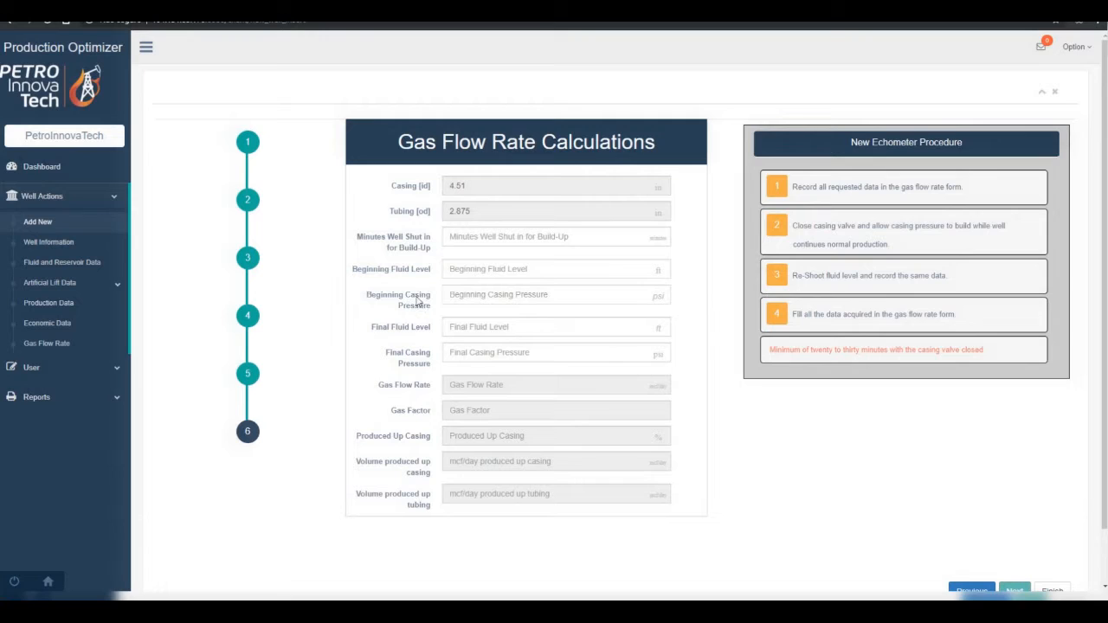
- Set the build-up shut-in time to 60 minutes, the beginning fluid level to 2480 and the beginning casing pressure to 15
click(463, 246)
click(478, 265)
click(475, 270)
click(475, 295)
click(476, 300)
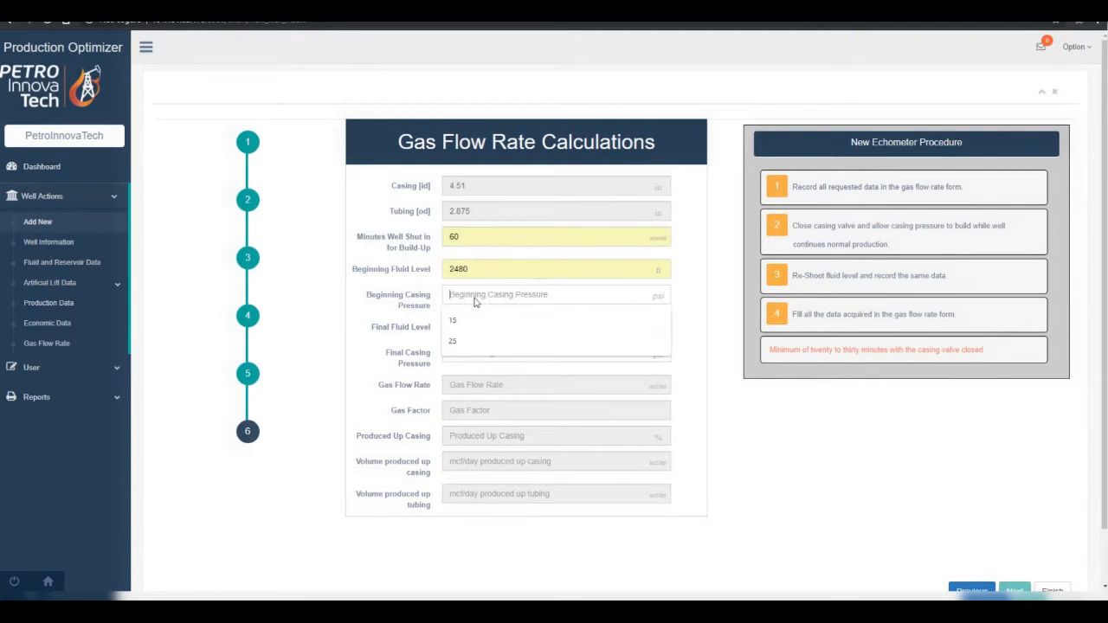
click(479, 326)
- Set the final fluid level to 3000 and the final casing pressure to 20, and finish the new well form
click(479, 327)
click(478, 352)
click(474, 359)
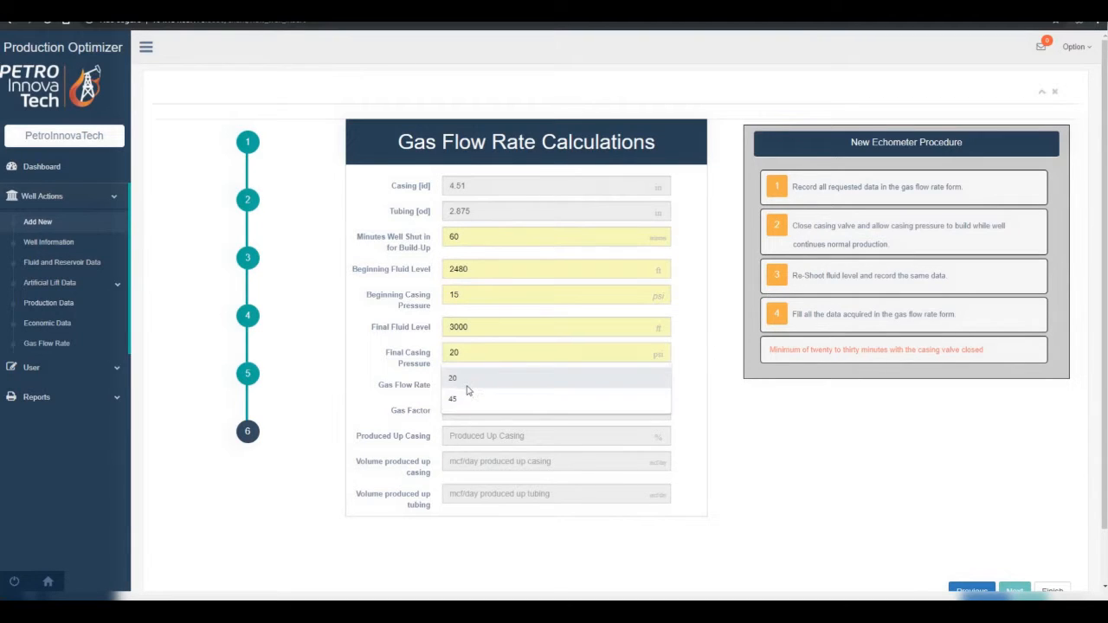
click(471, 386)
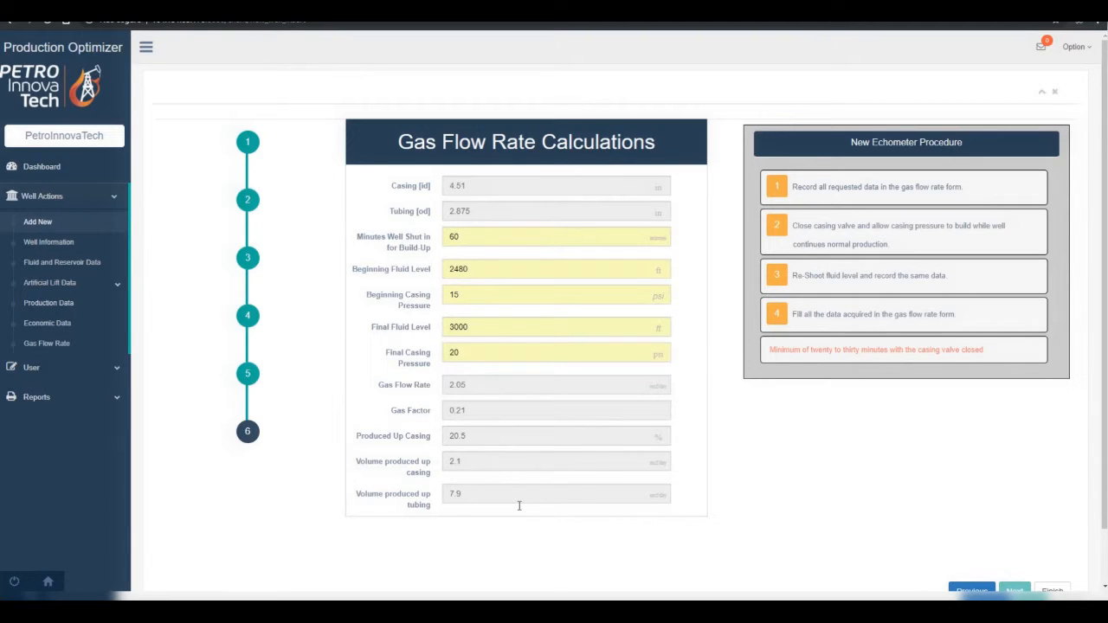
scroll(1004, 548, down, 1)
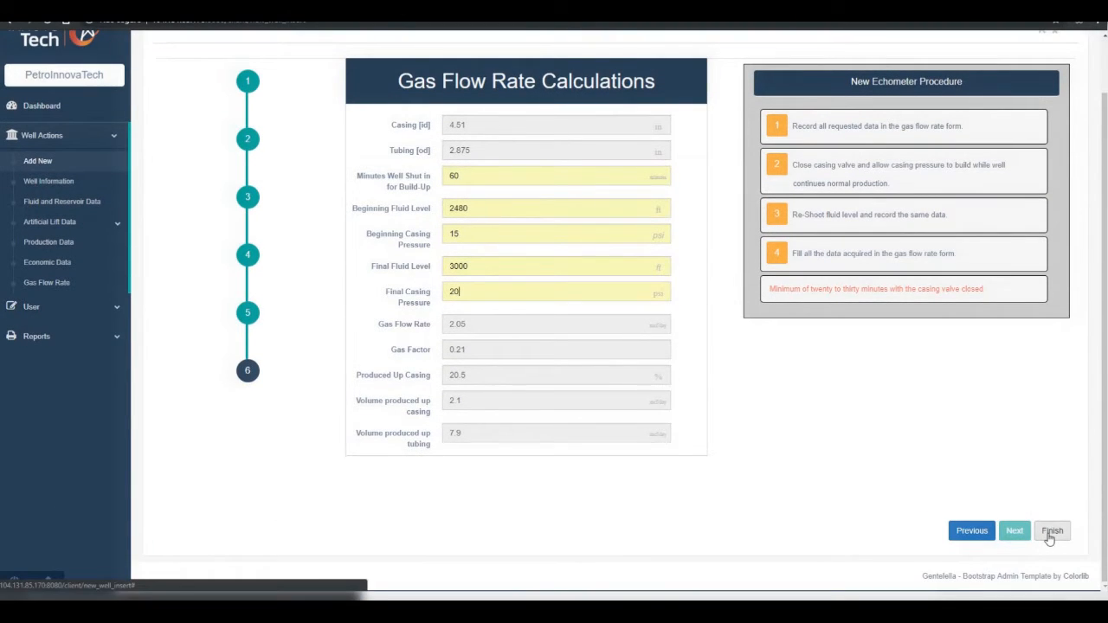
click(1049, 536)
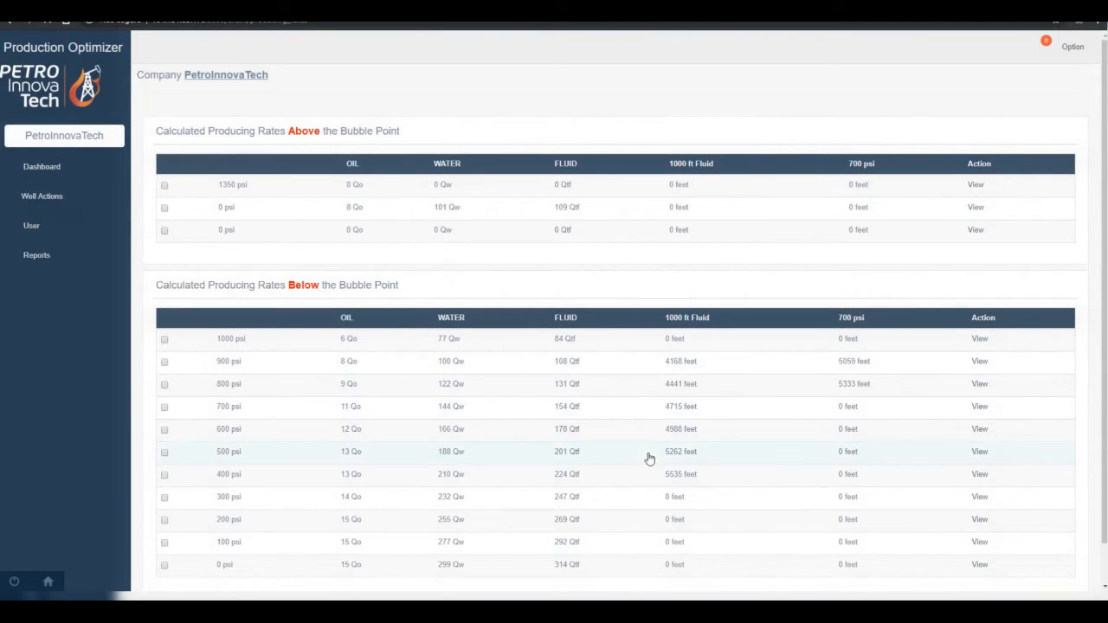
- Review the final results report for the 500 psi producing rate below the bubble point, and close it
scroll(649, 458, down, 1)
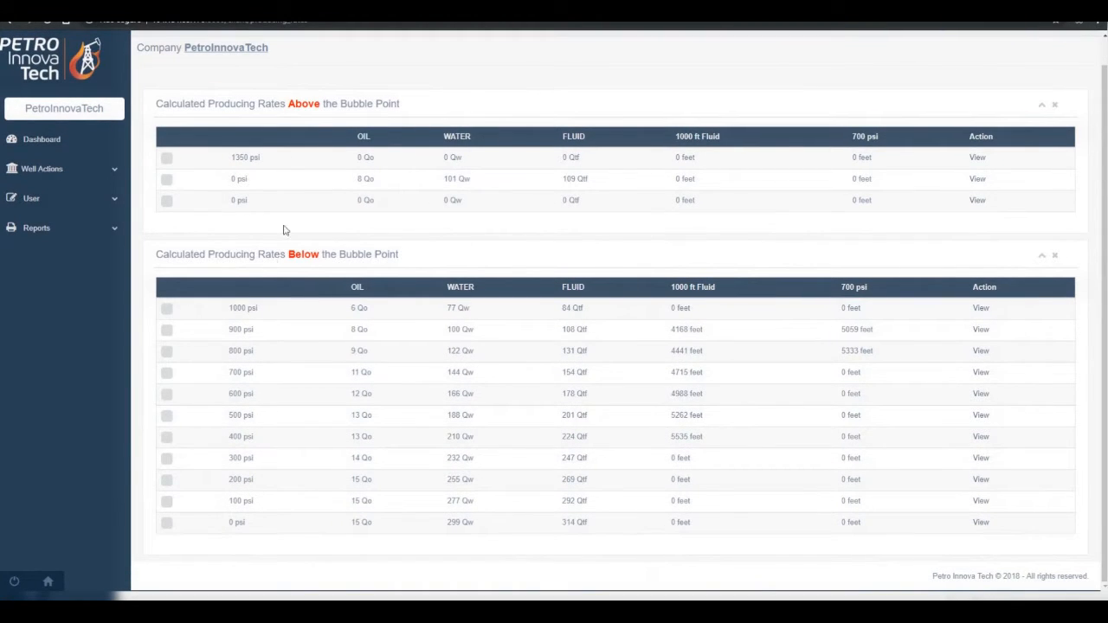
click(980, 416)
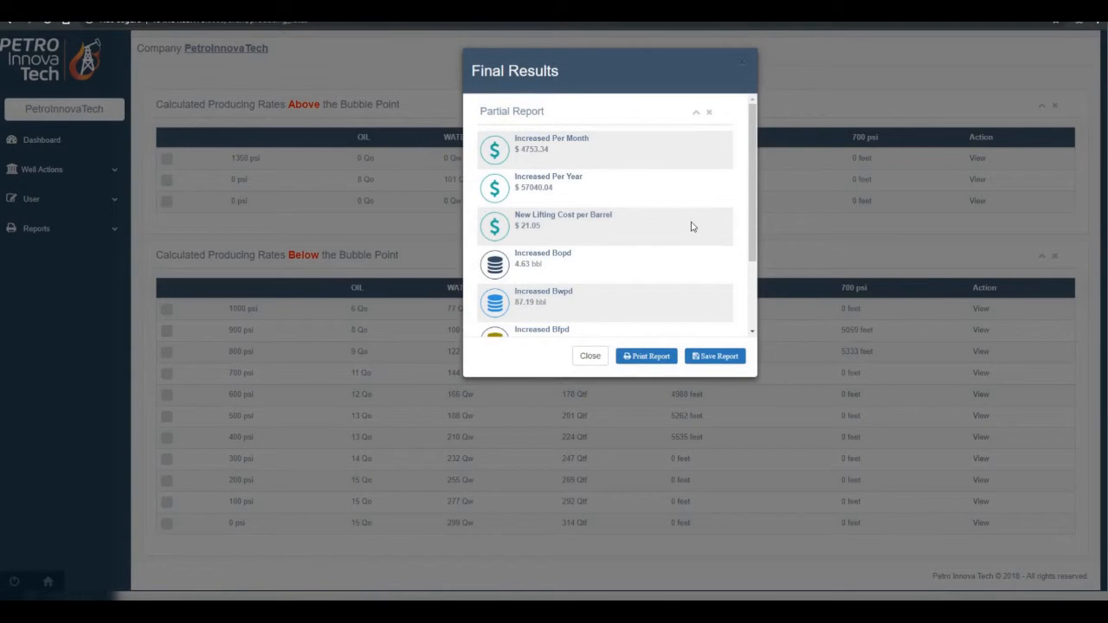
scroll(690, 227, down, 2)
scroll(690, 227, down, 1)
scroll(691, 227, up, 3)
click(589, 357)
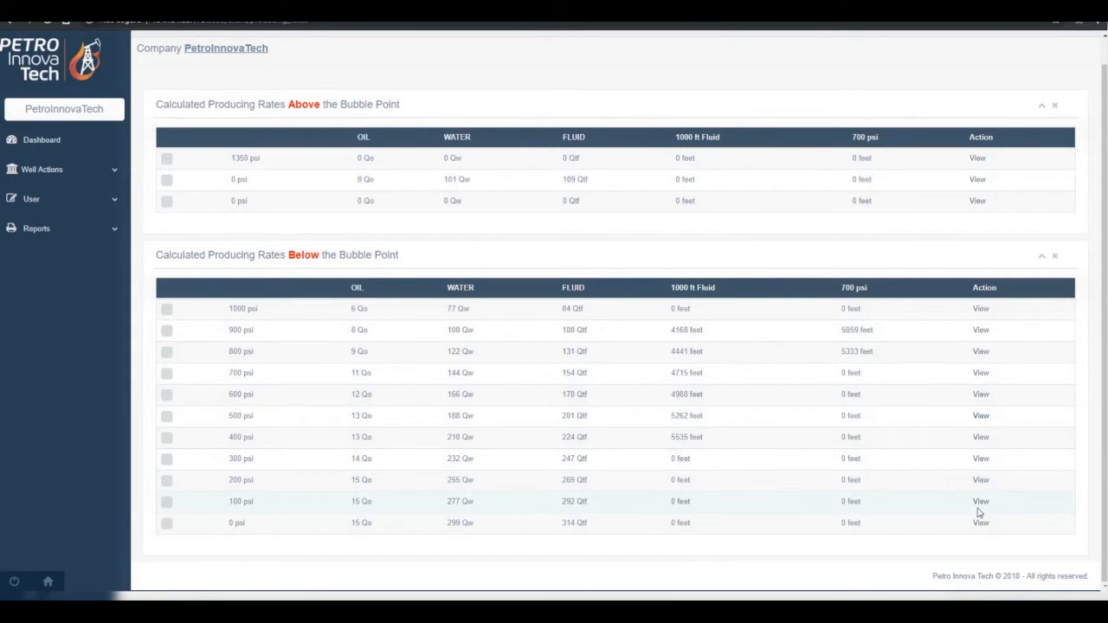
- Review the final results for the 100 psi producing rate below the bubble point and save the report
click(980, 502)
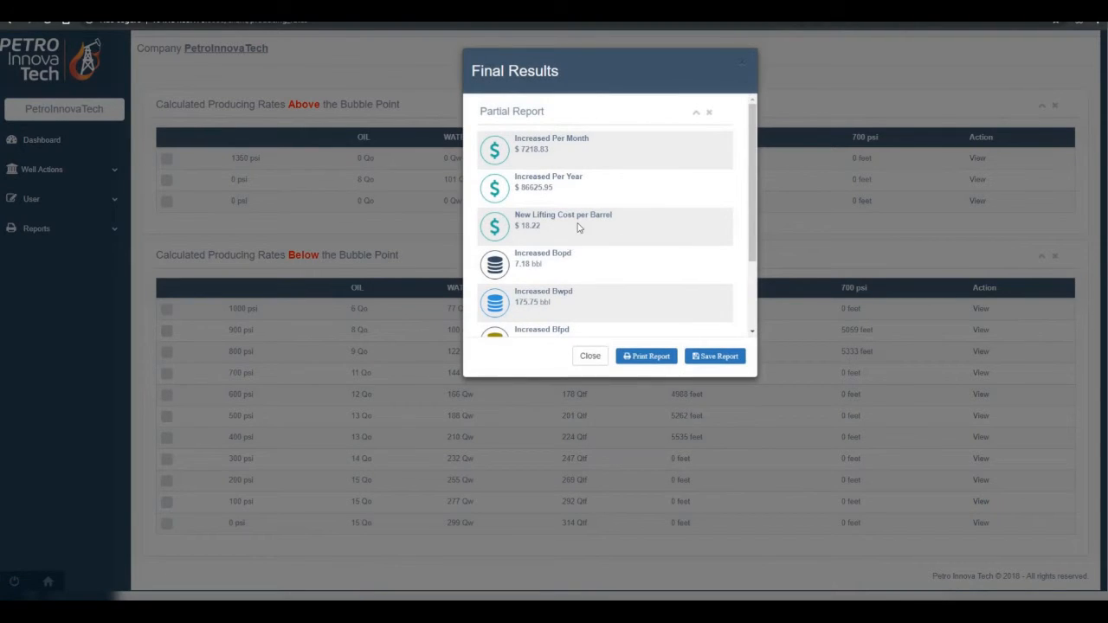
scroll(579, 228, down, 1)
scroll(579, 227, down, 1)
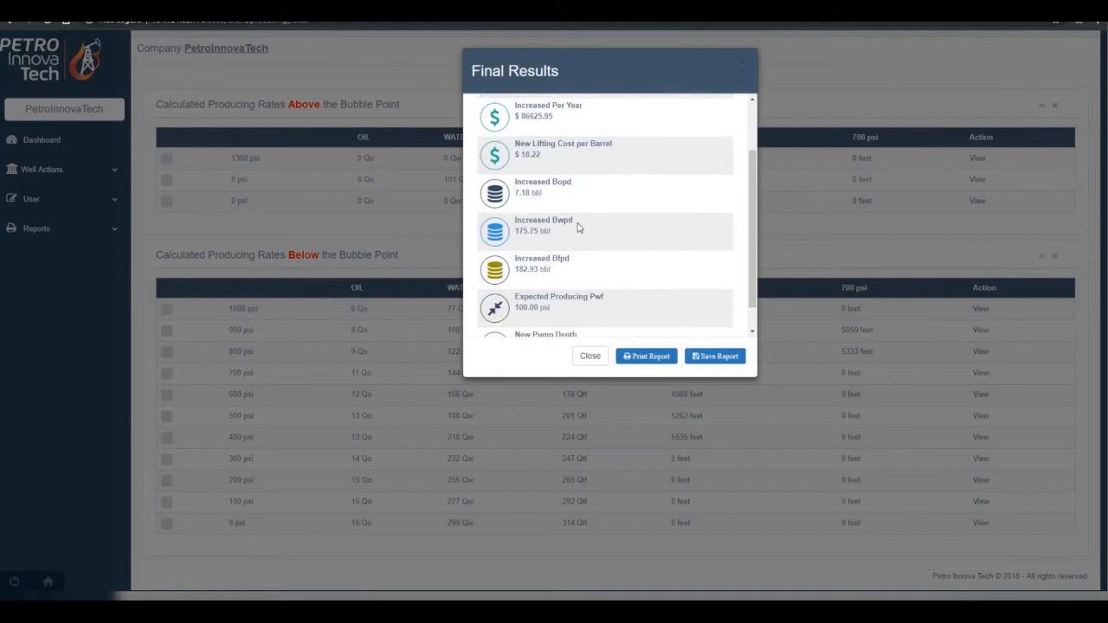
scroll(579, 228, up, 1)
scroll(579, 228, up, 2)
scroll(579, 228, down, 1)
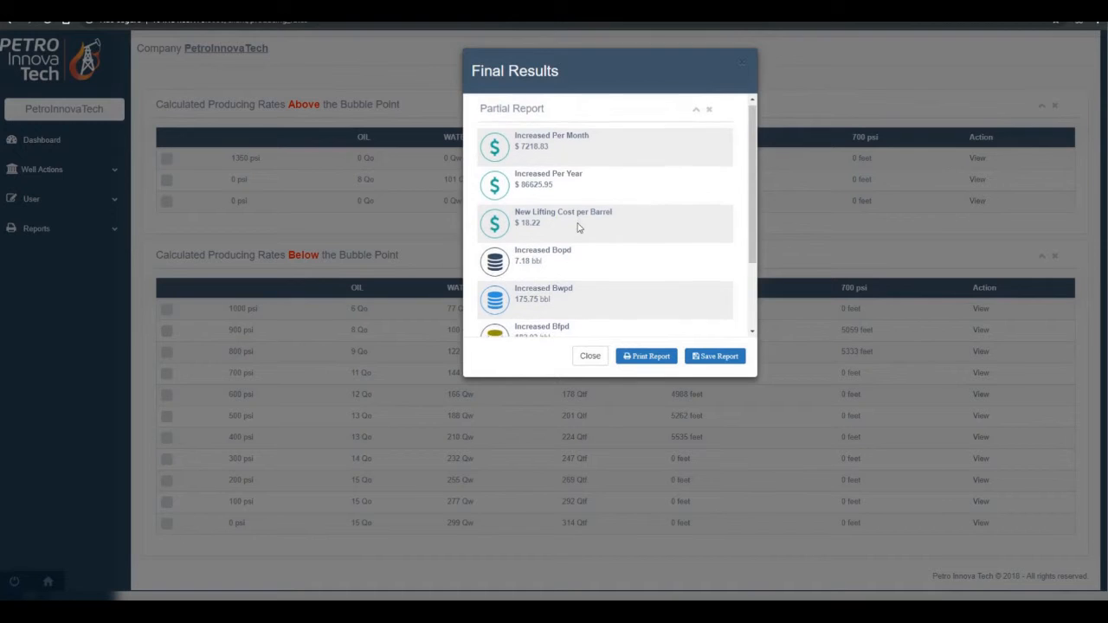
scroll(579, 228, up, 1)
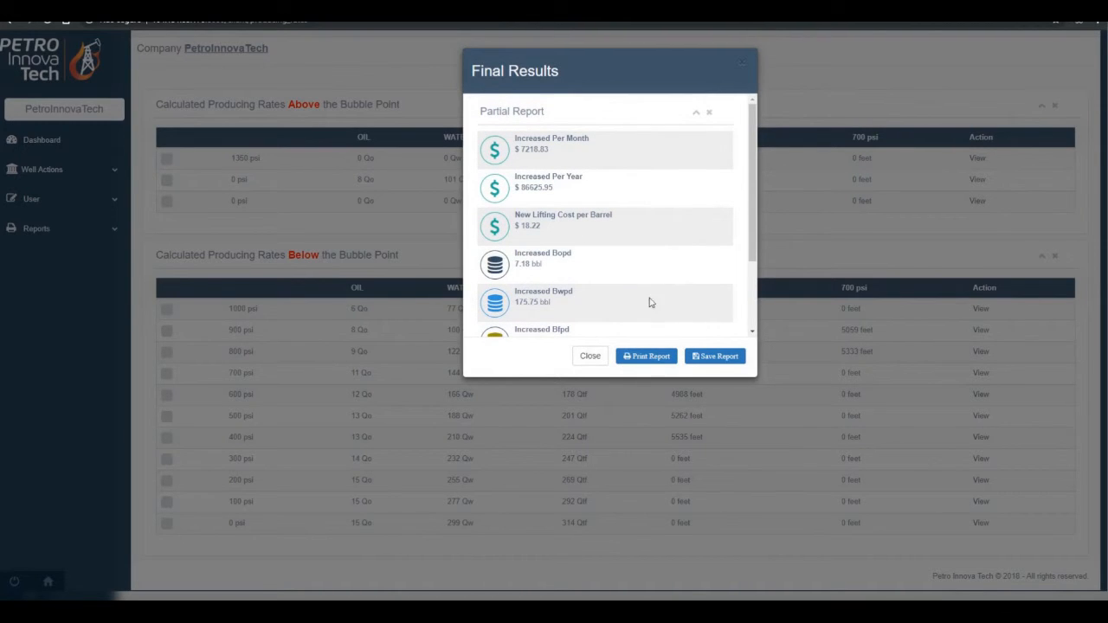
click(708, 358)
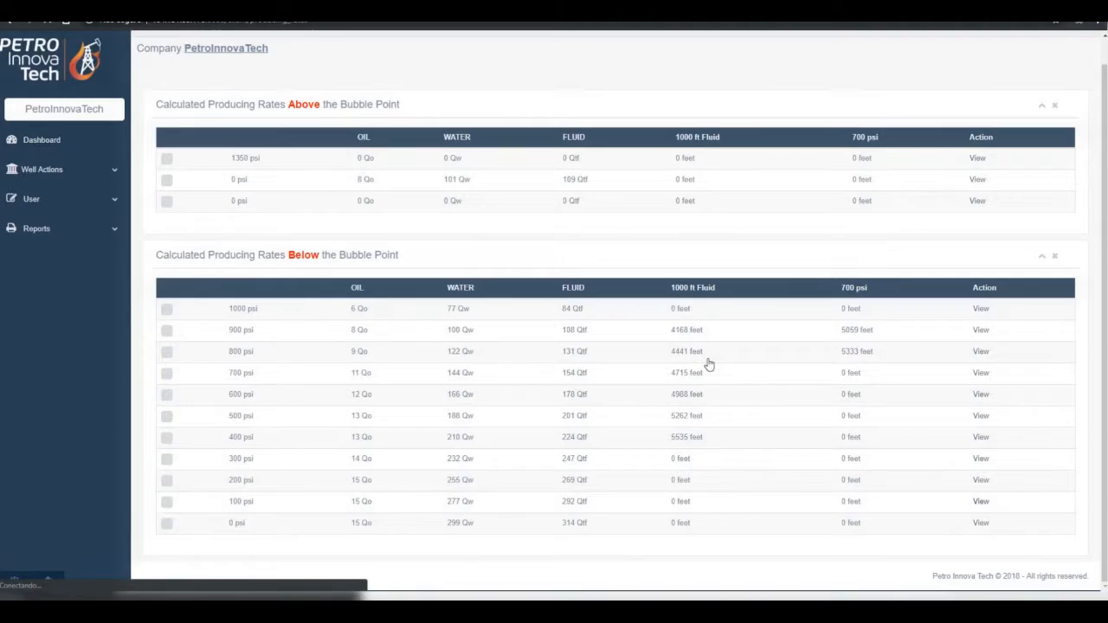